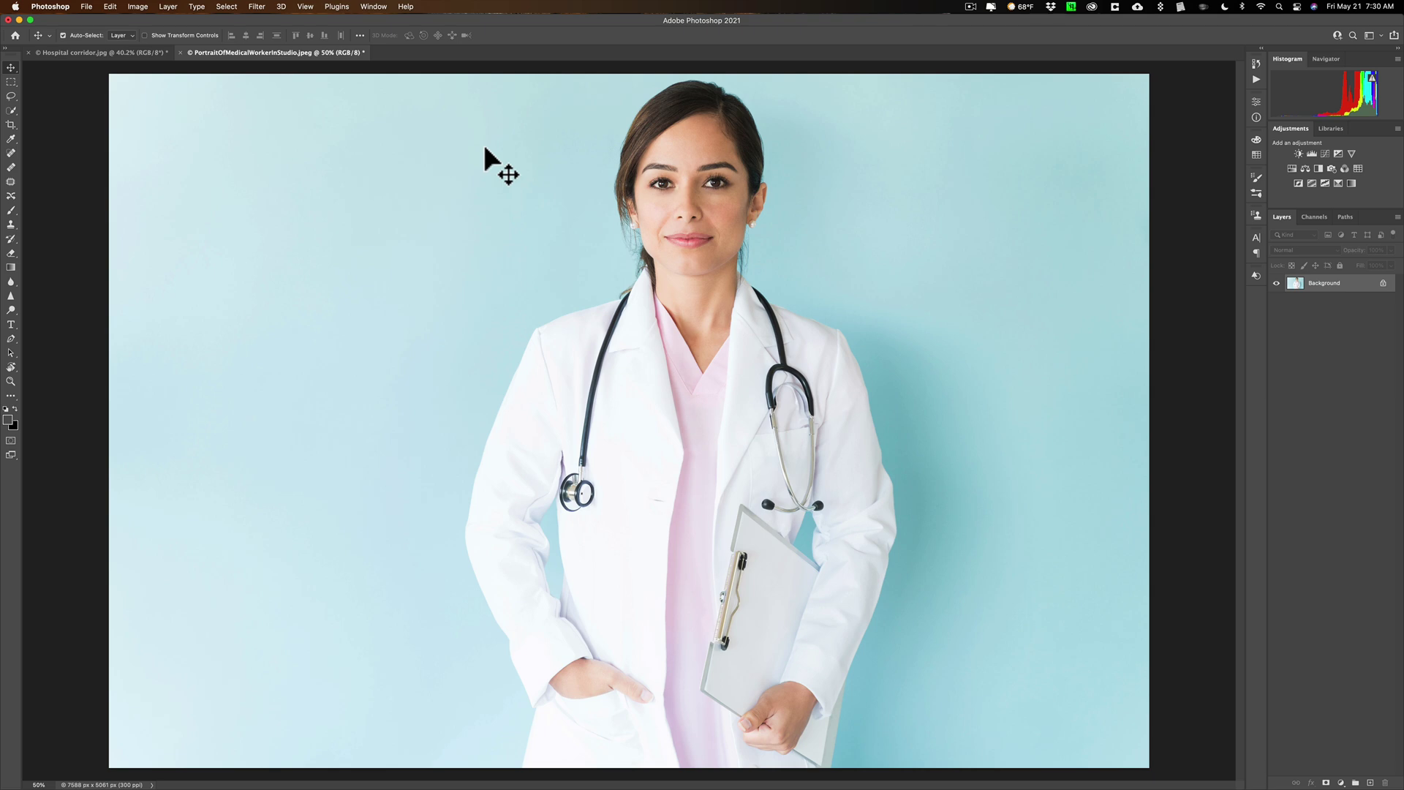
Switch to the Quick Selection Tool (W) and check the other tools in its group.
key(w)
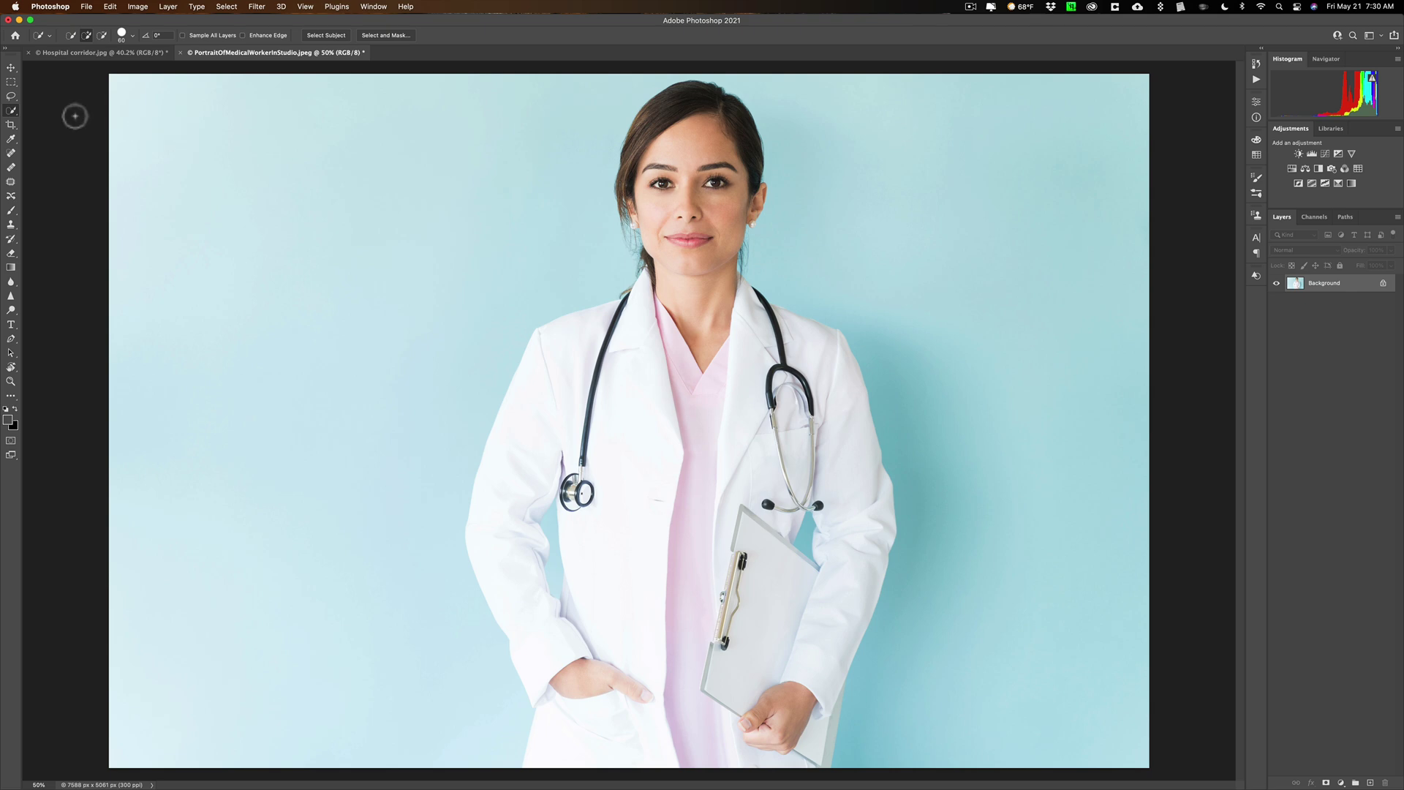
click(15, 108)
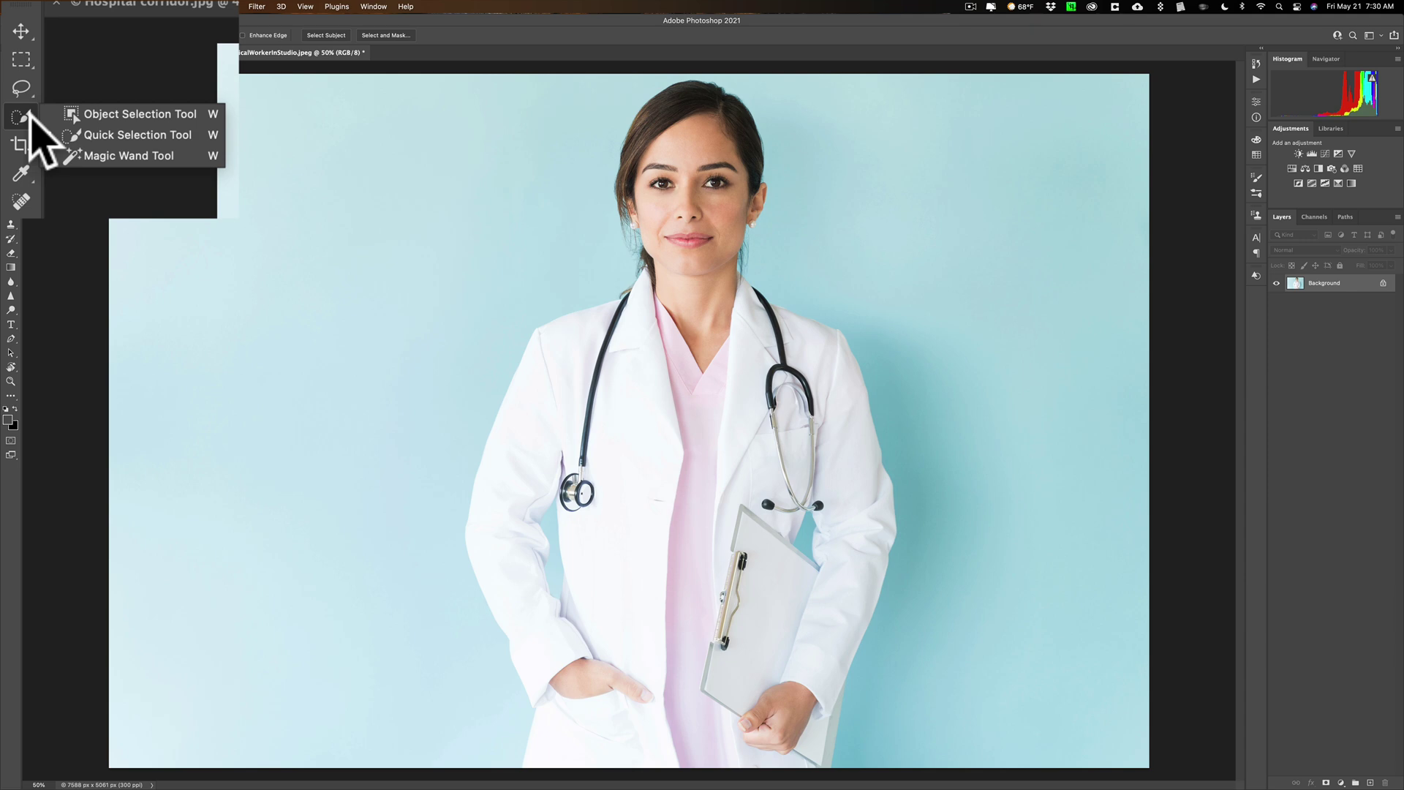
click(14, 108)
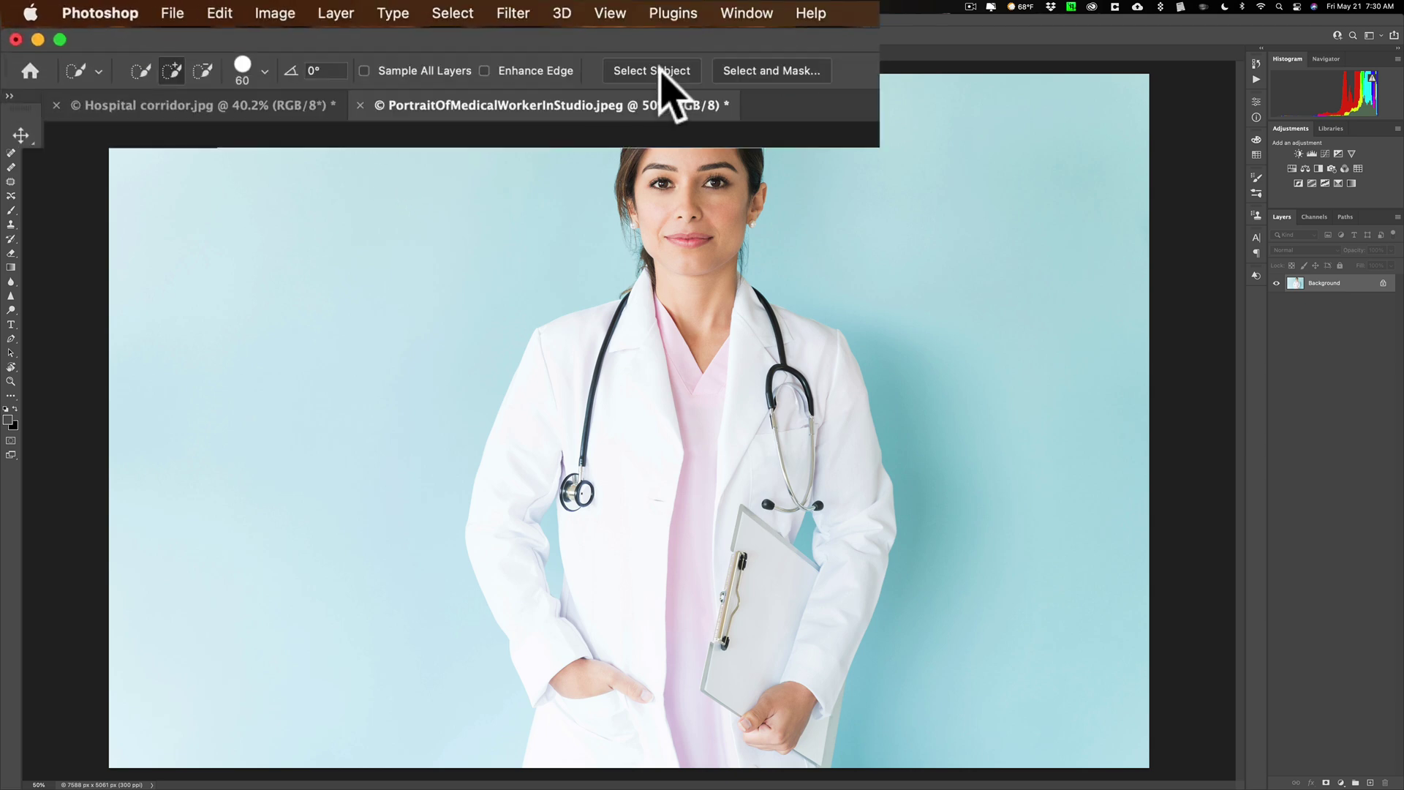
Auto-select the medical worker with Select Subject, then enter Select and Mask.
click(330, 37)
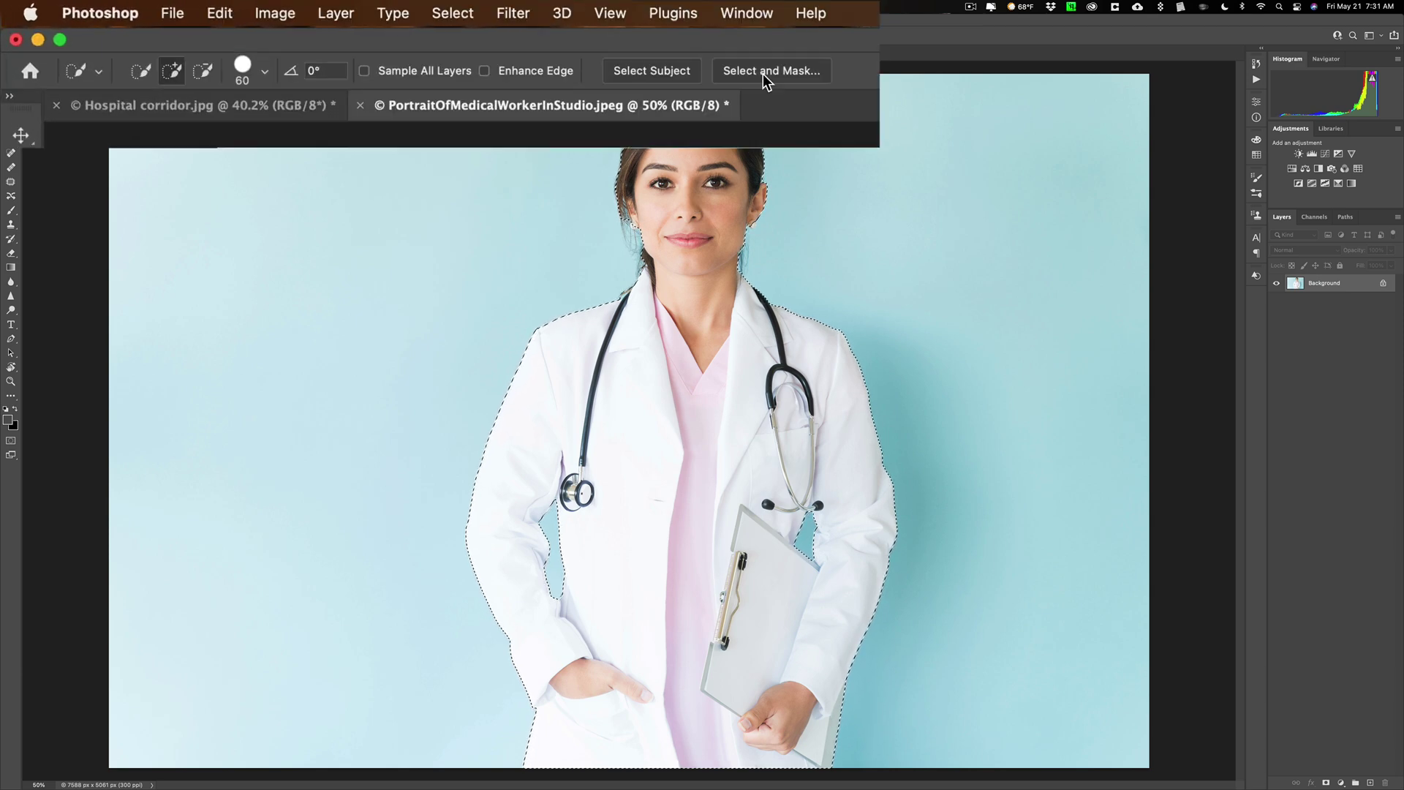
click(382, 36)
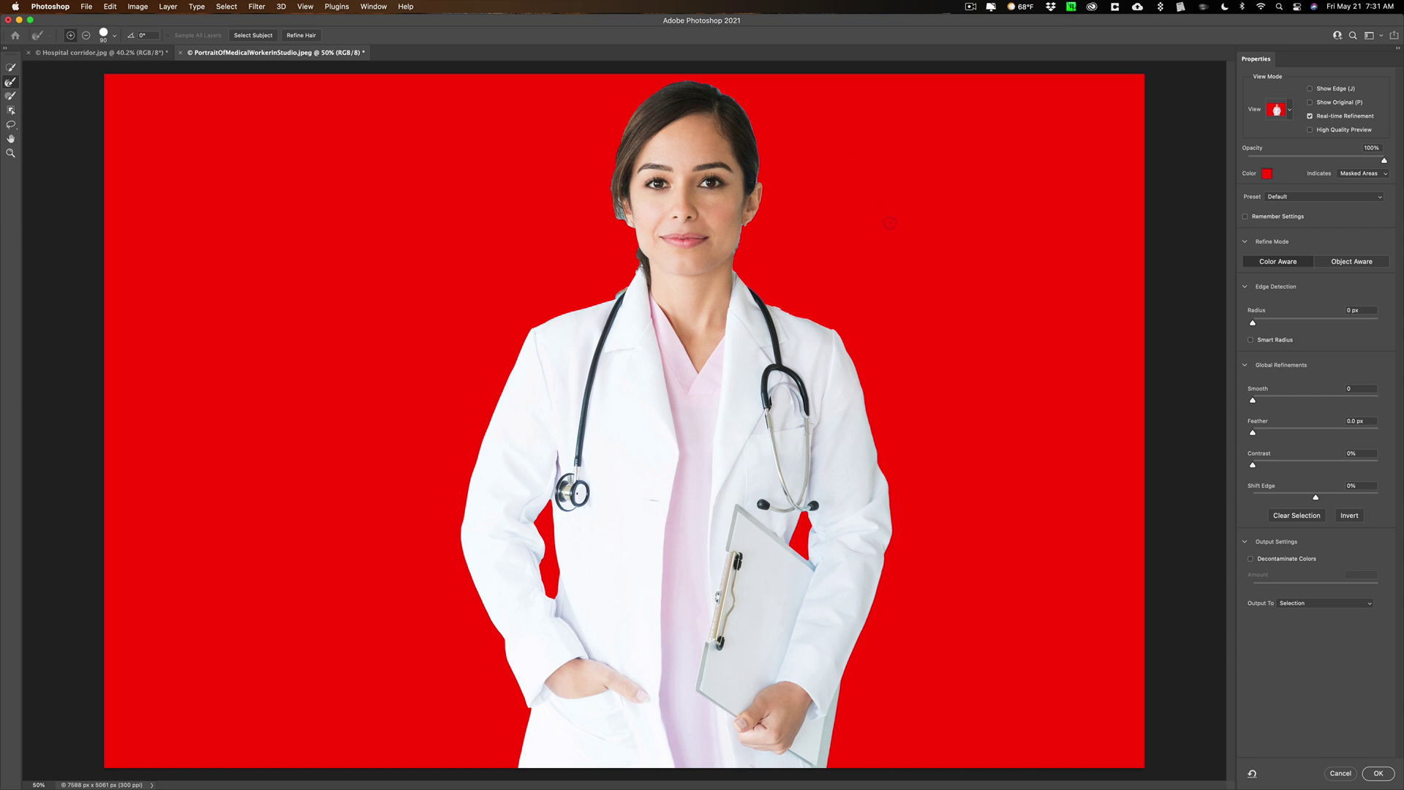
Preview the mask in the Onion Skin, Marching Ants, Overlay and On Black view modes.
click(1290, 114)
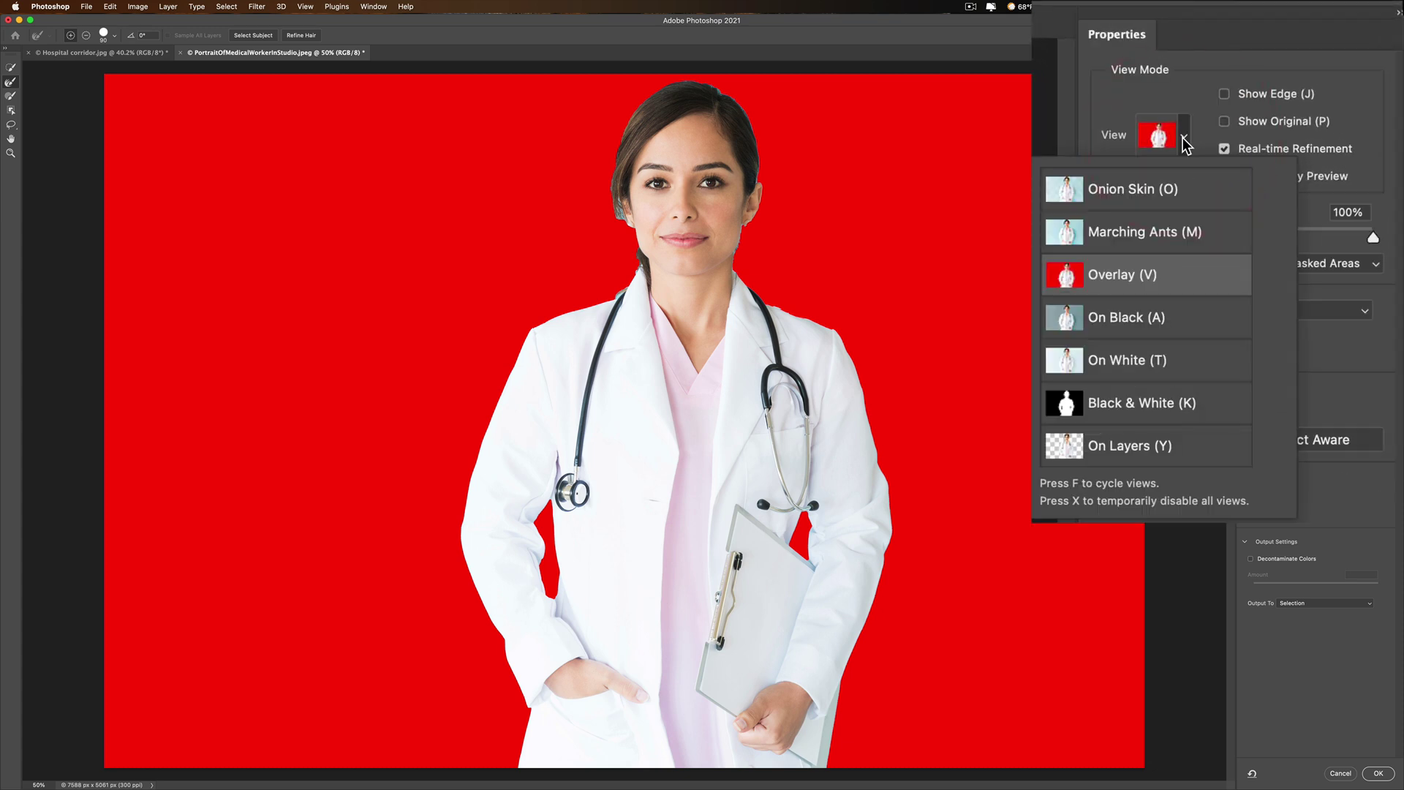
click(1179, 190)
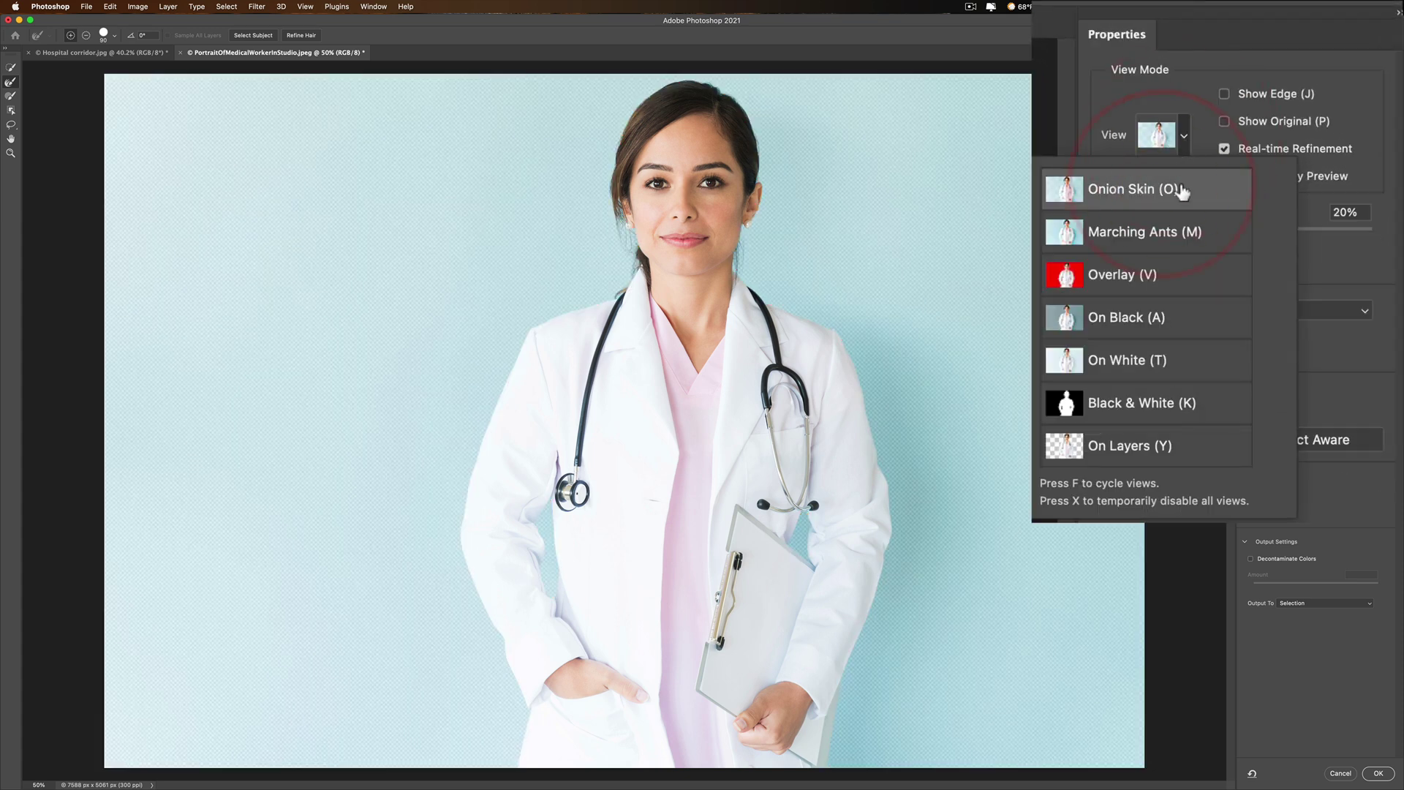
click(1184, 139)
click(1184, 139)
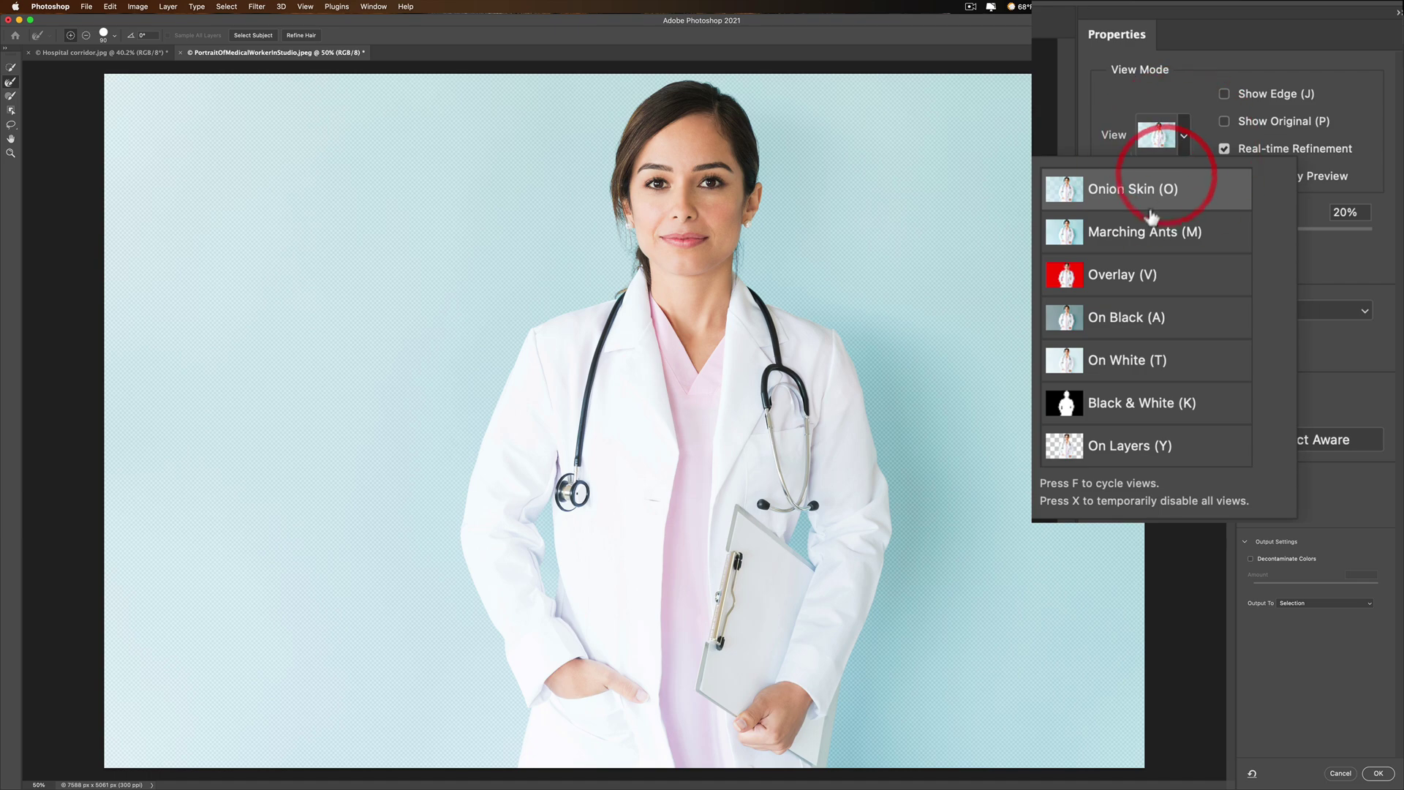
click(1137, 232)
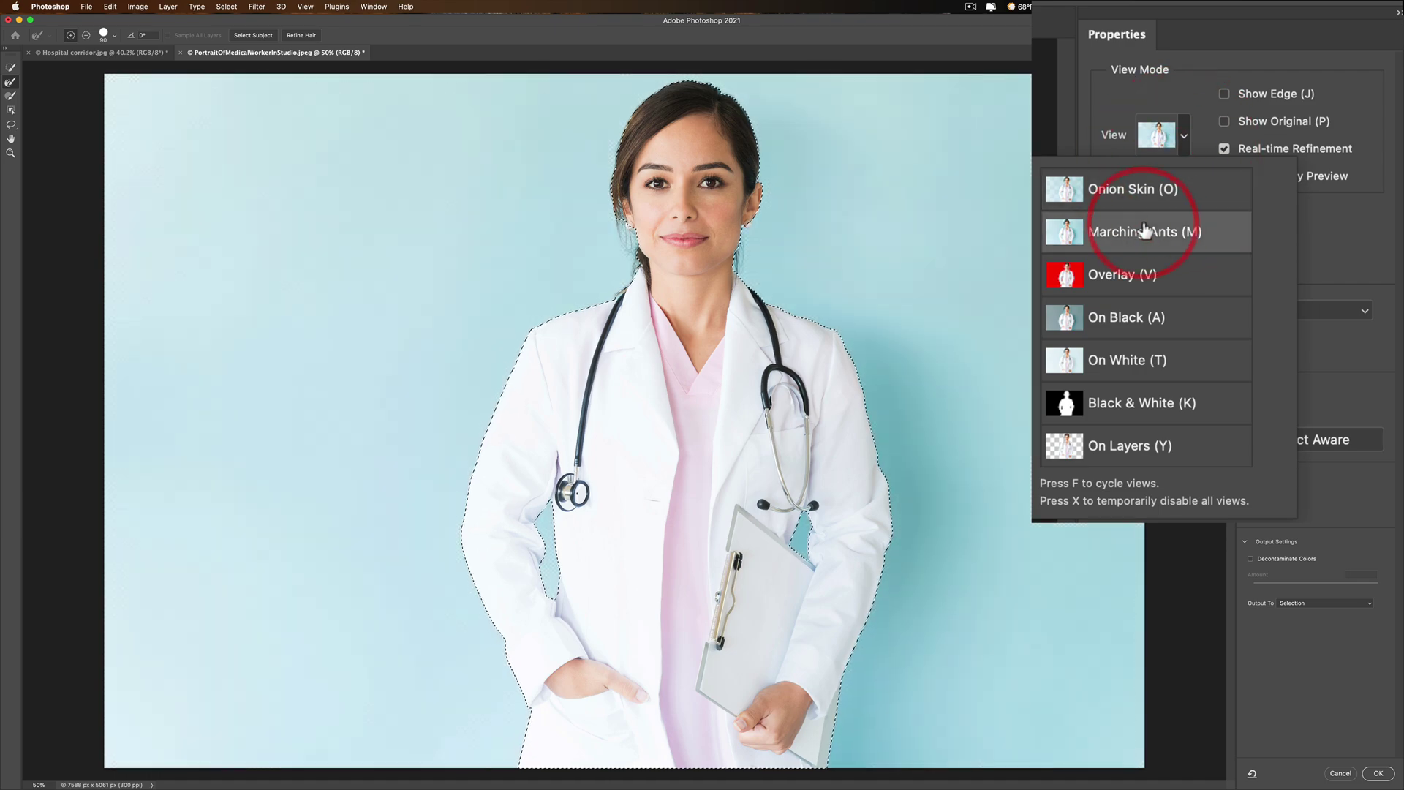
click(1121, 277)
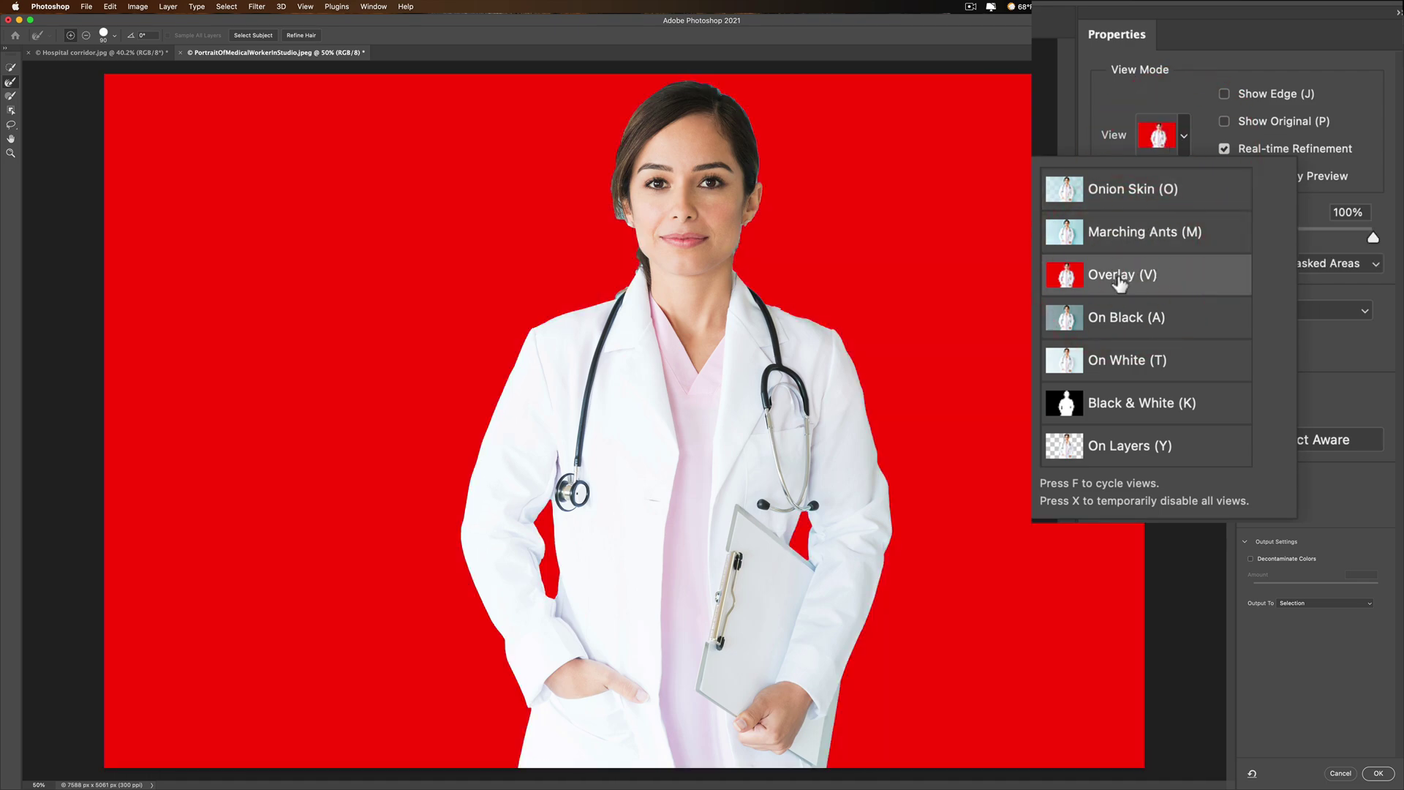
click(1123, 318)
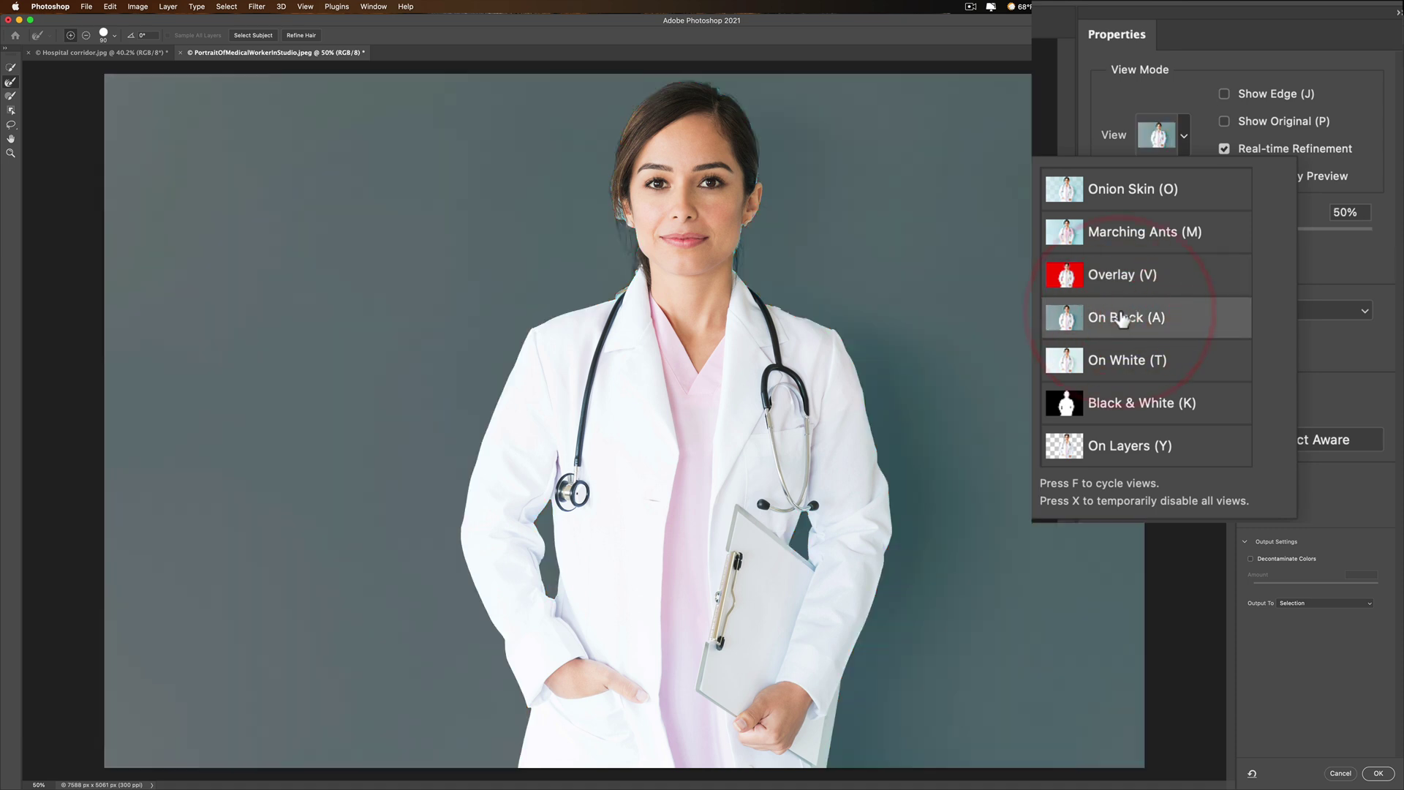
click(1156, 317)
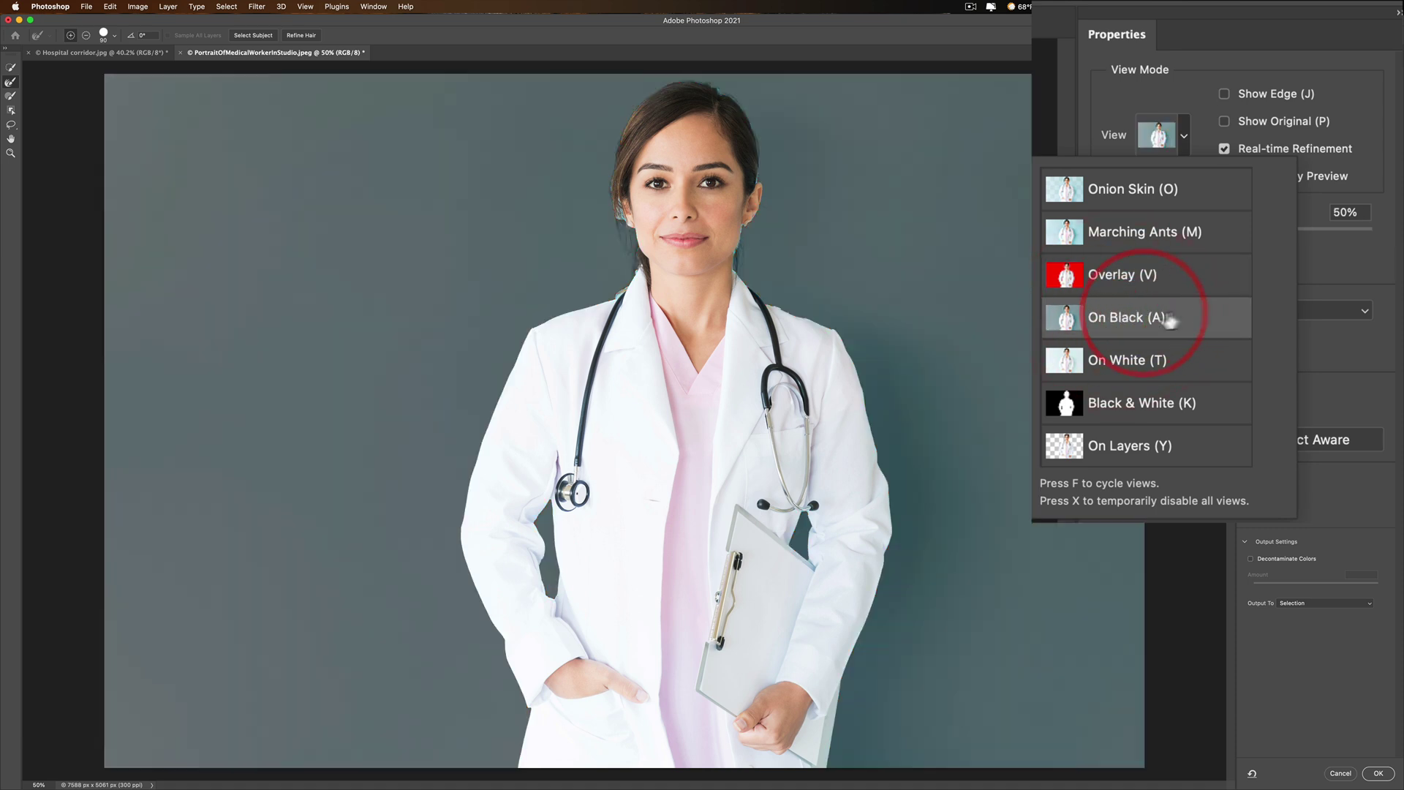
click(1321, 272)
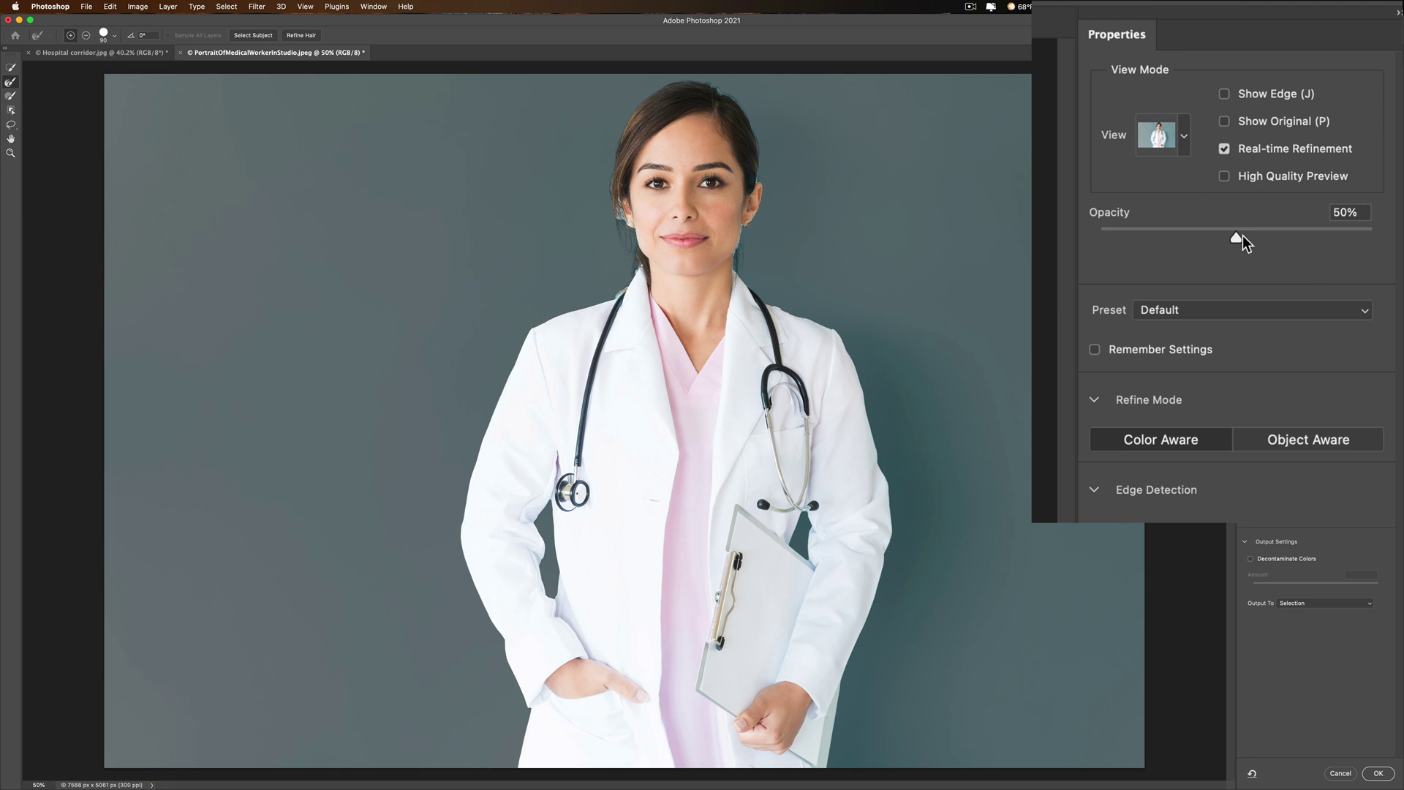
Raise the preview opacity to 100% and set the view back to Overlay.
drag(1235, 235, 1394, 241)
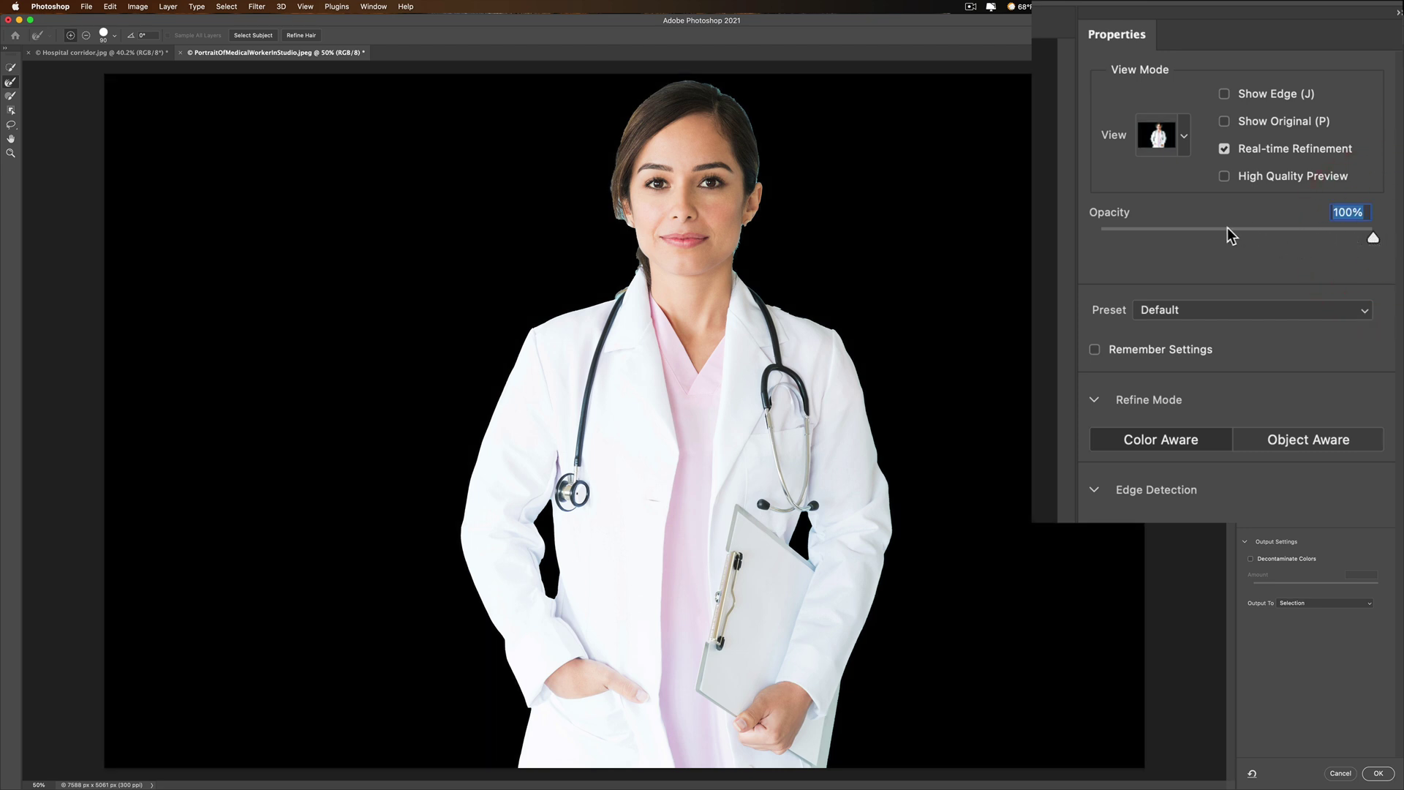
click(1187, 142)
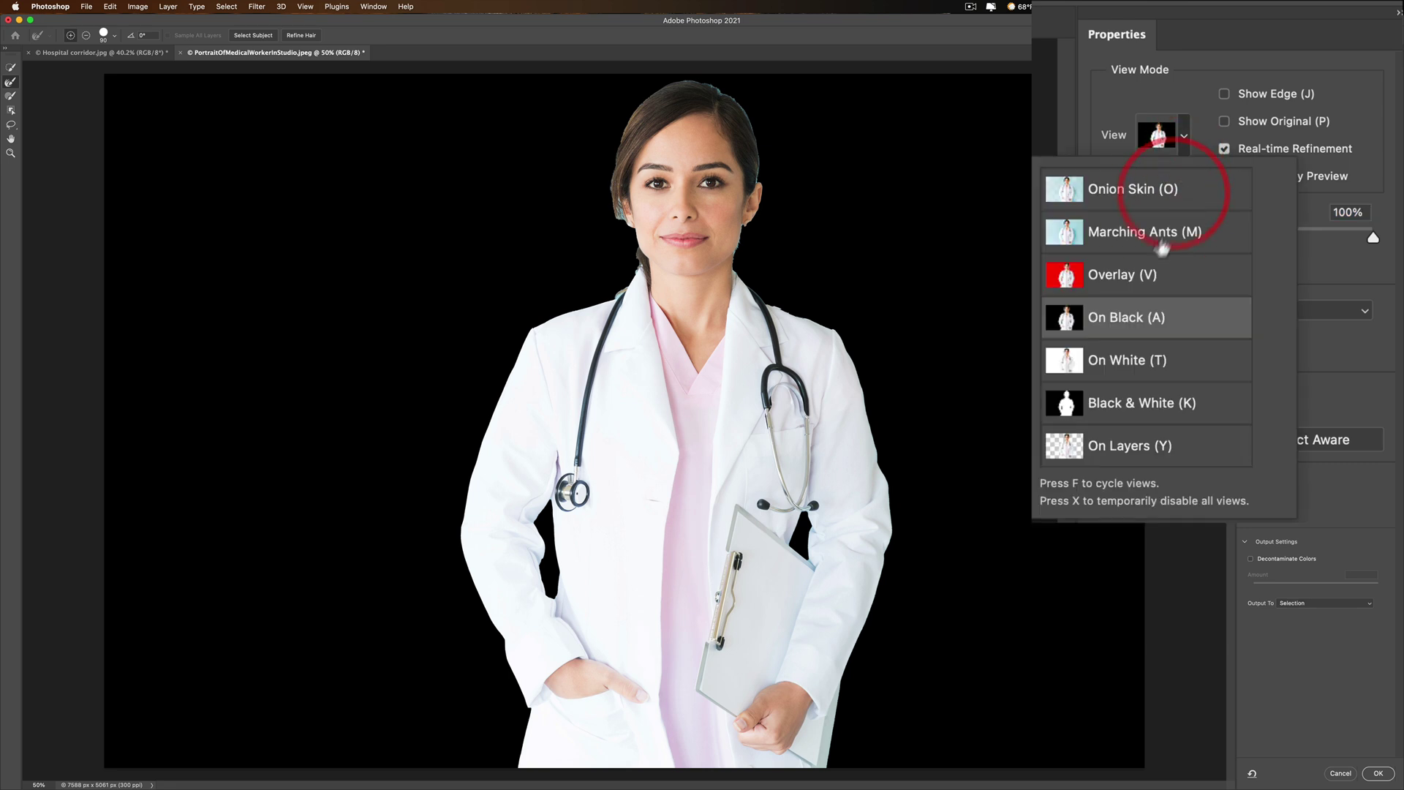
click(1130, 277)
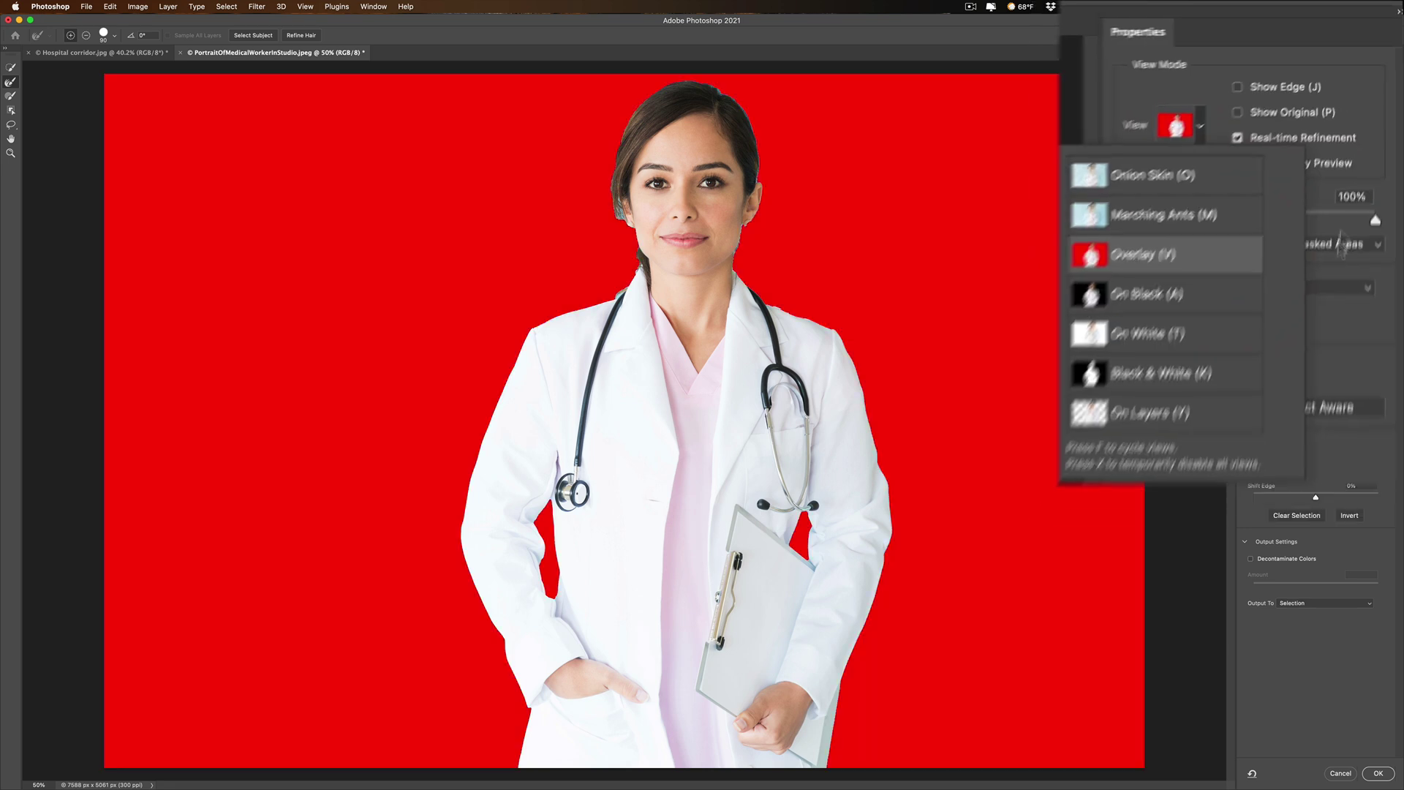
click(1389, 97)
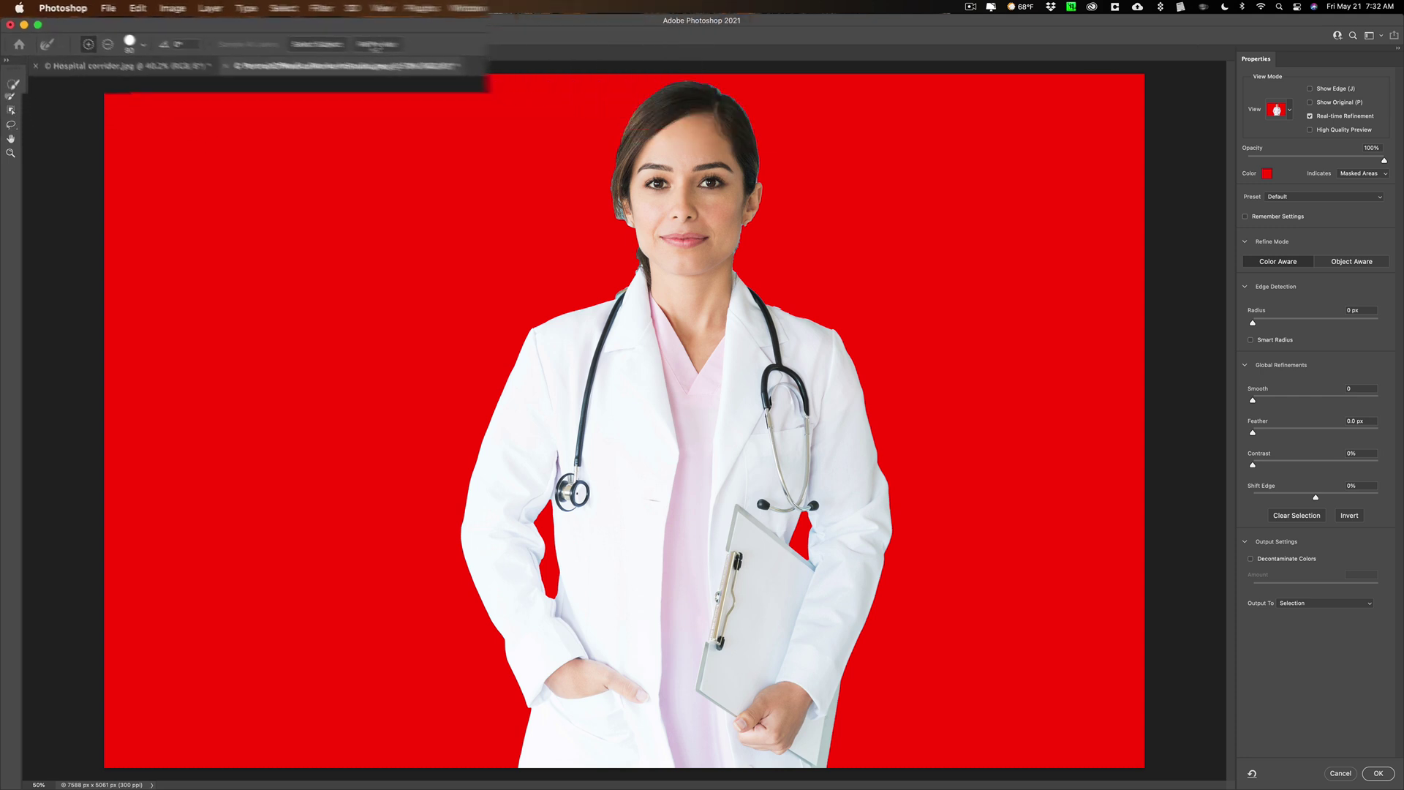
Apply Refine Hair, compare it against the undone result twice, and keep it applied.
click(299, 35)
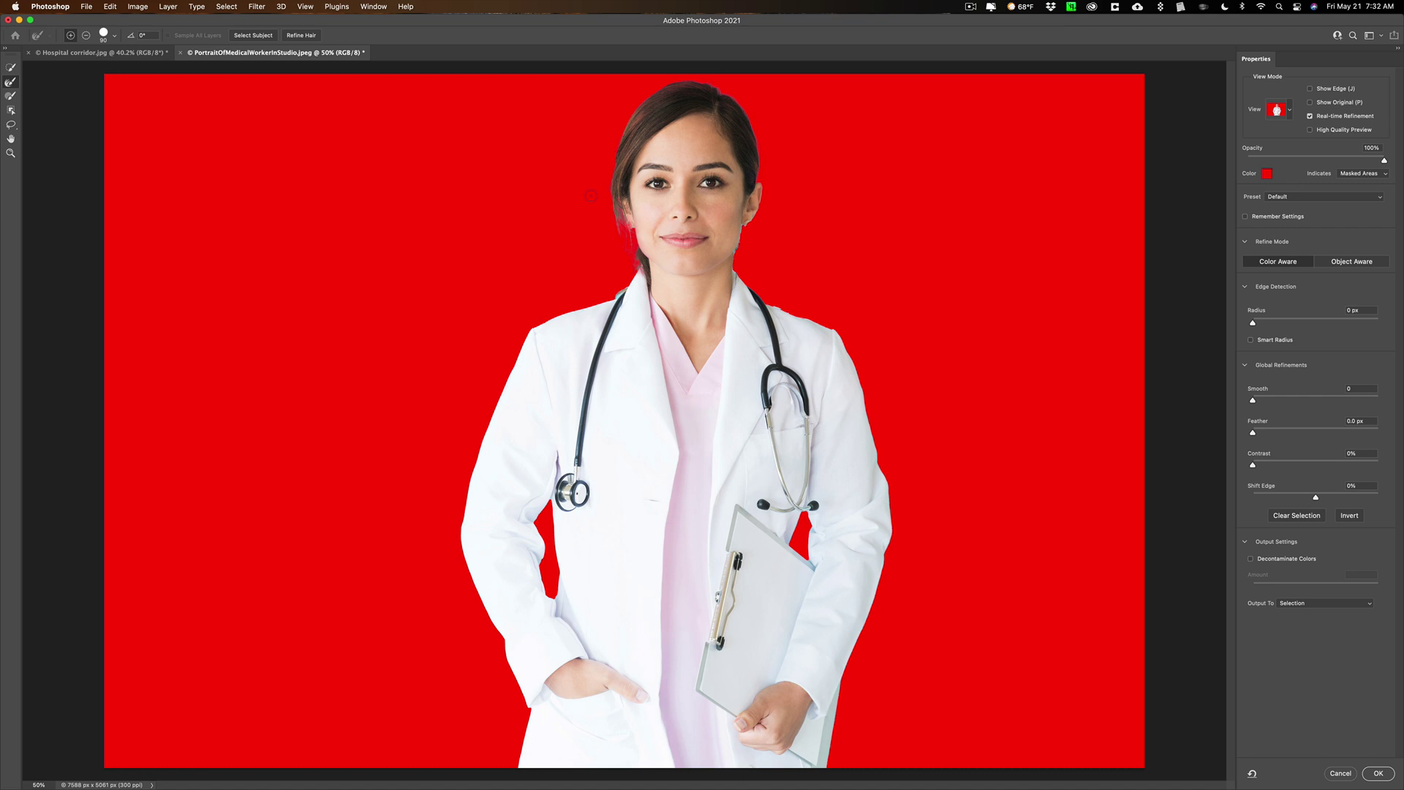
key(super)
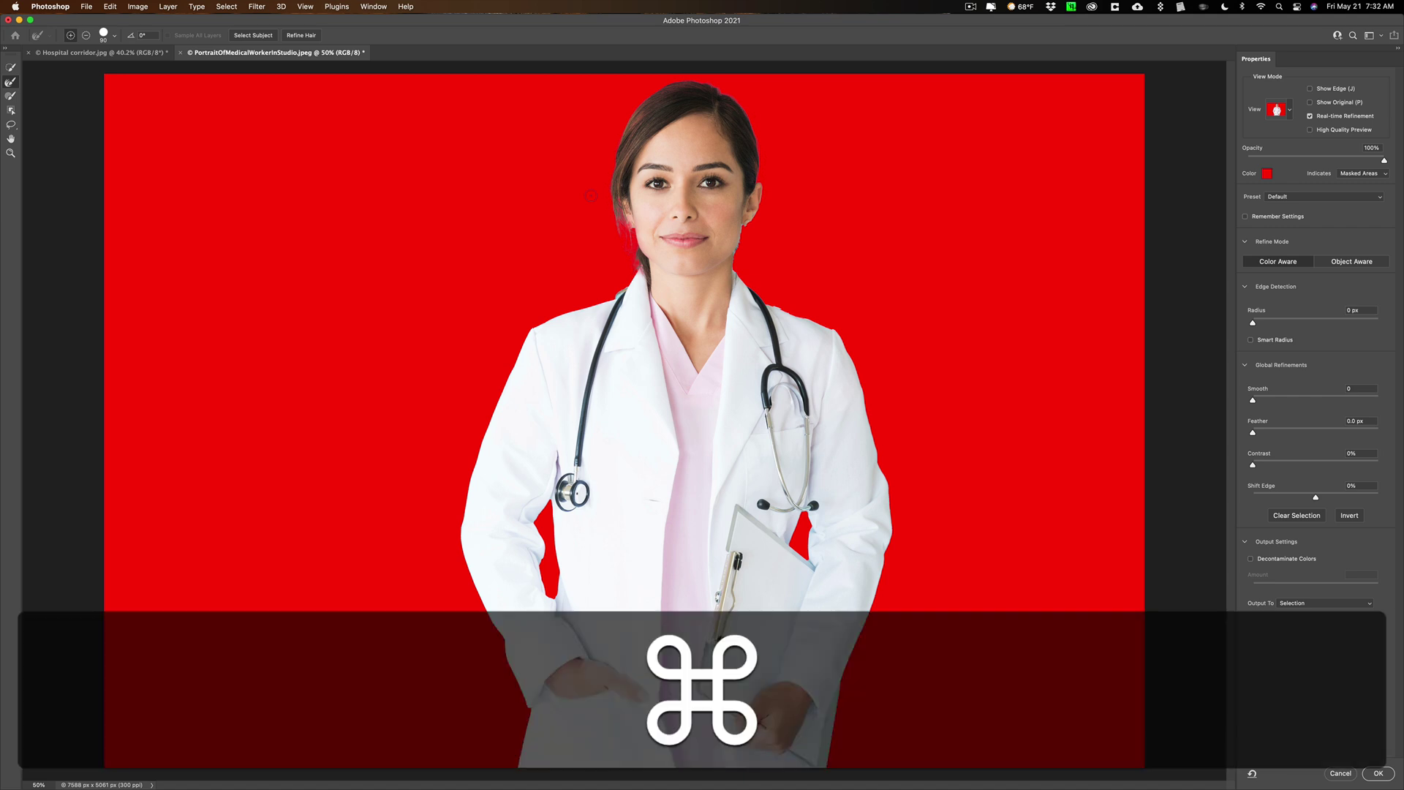
key(super+z)
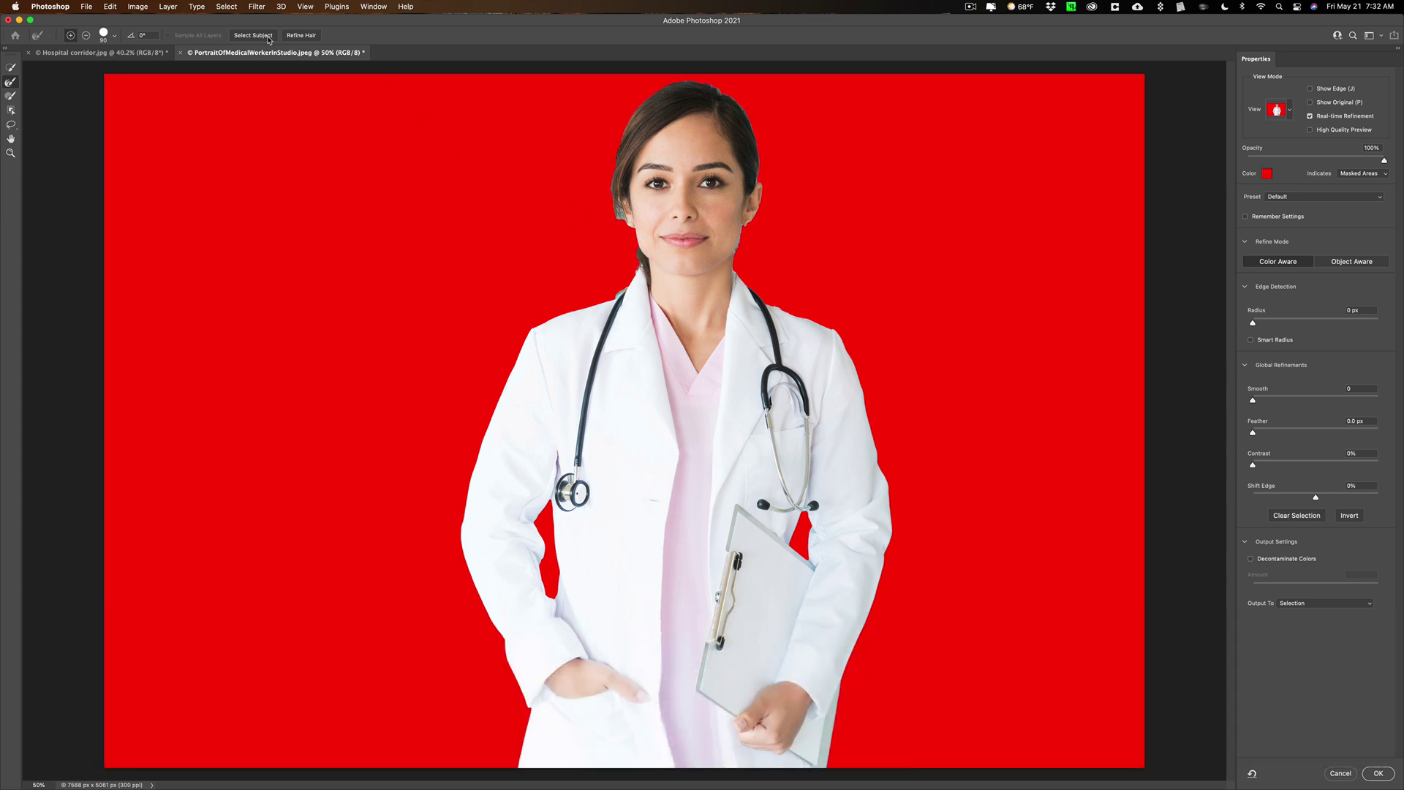
click(301, 36)
key(super)
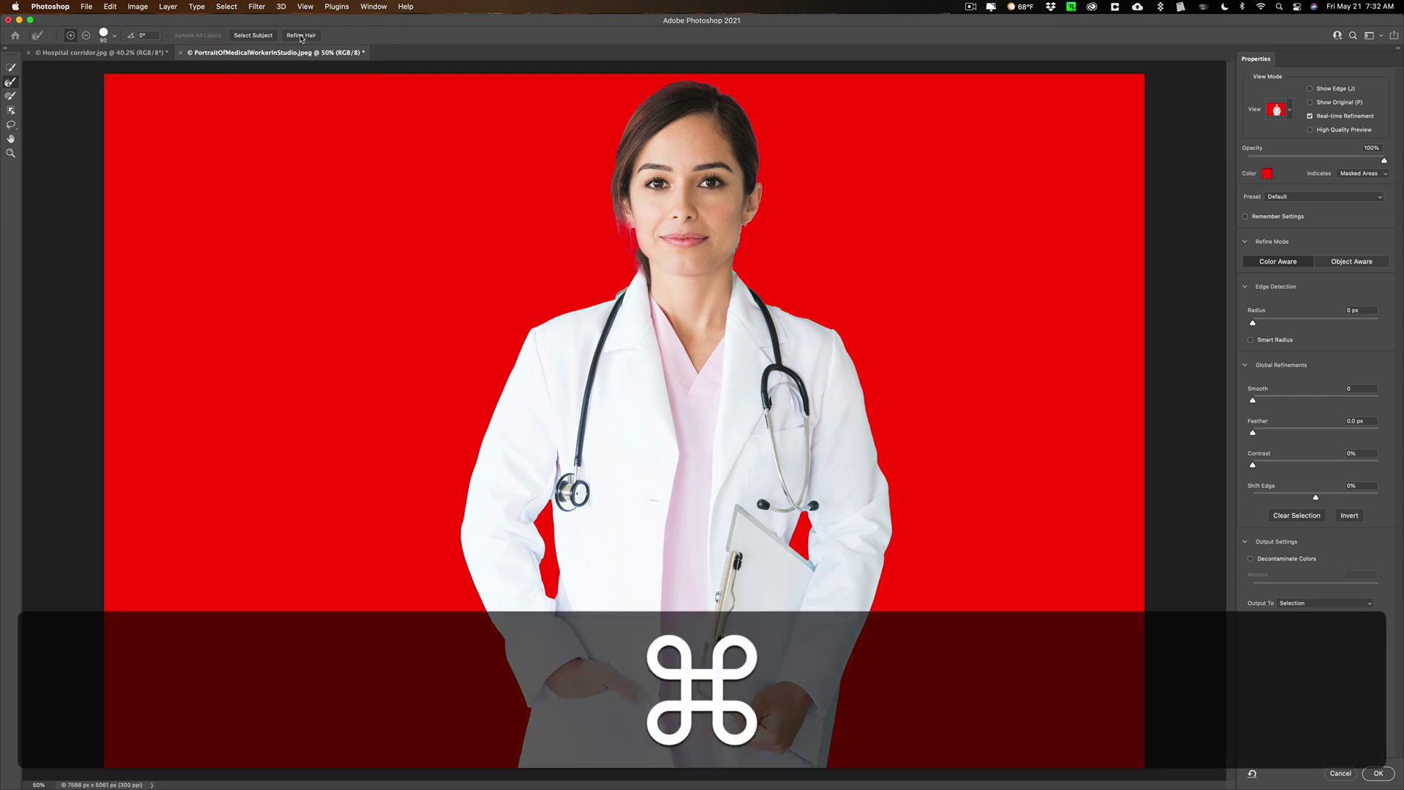
key(super+z)
click(301, 36)
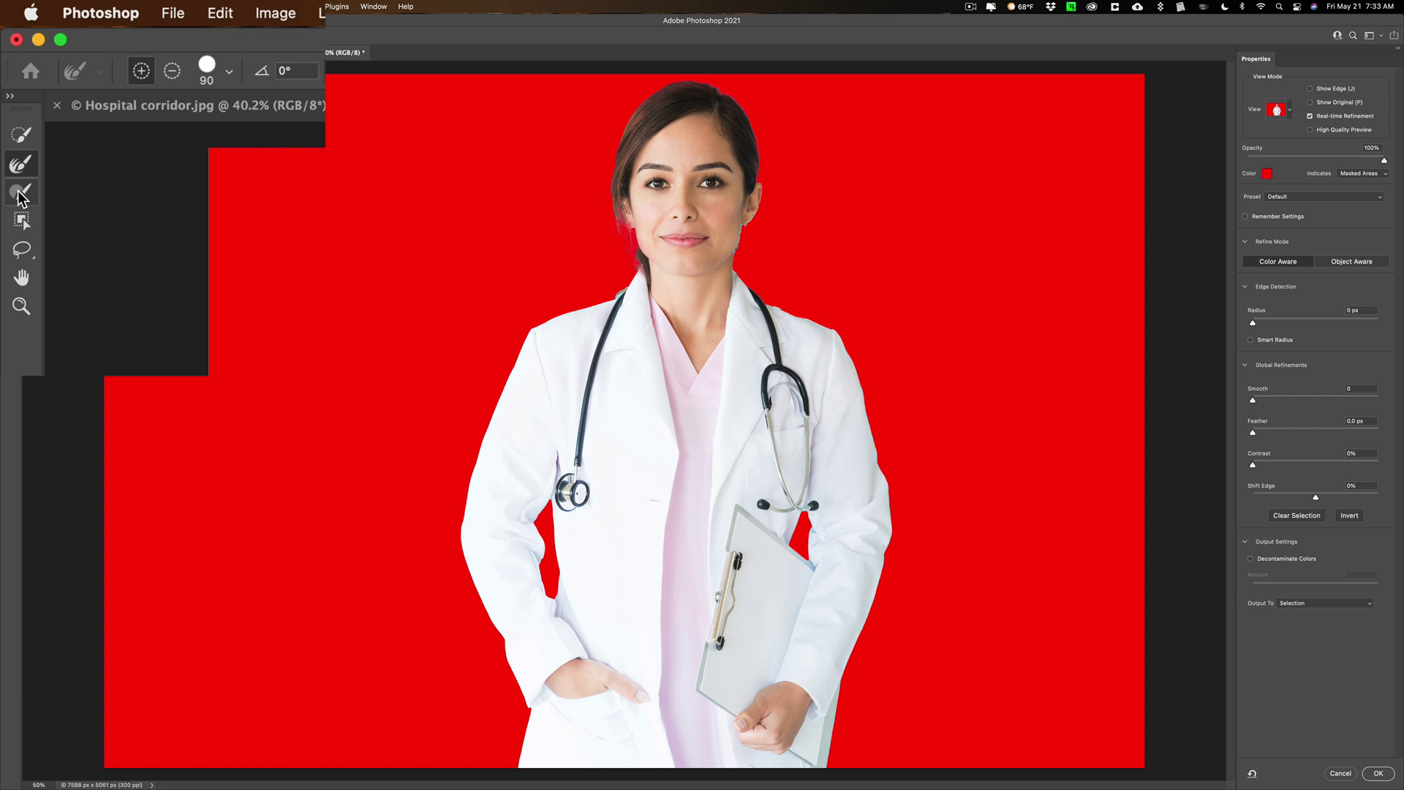
Select the Refine Edge Brush Tool and check its 90 px brush settings.
click(23, 252)
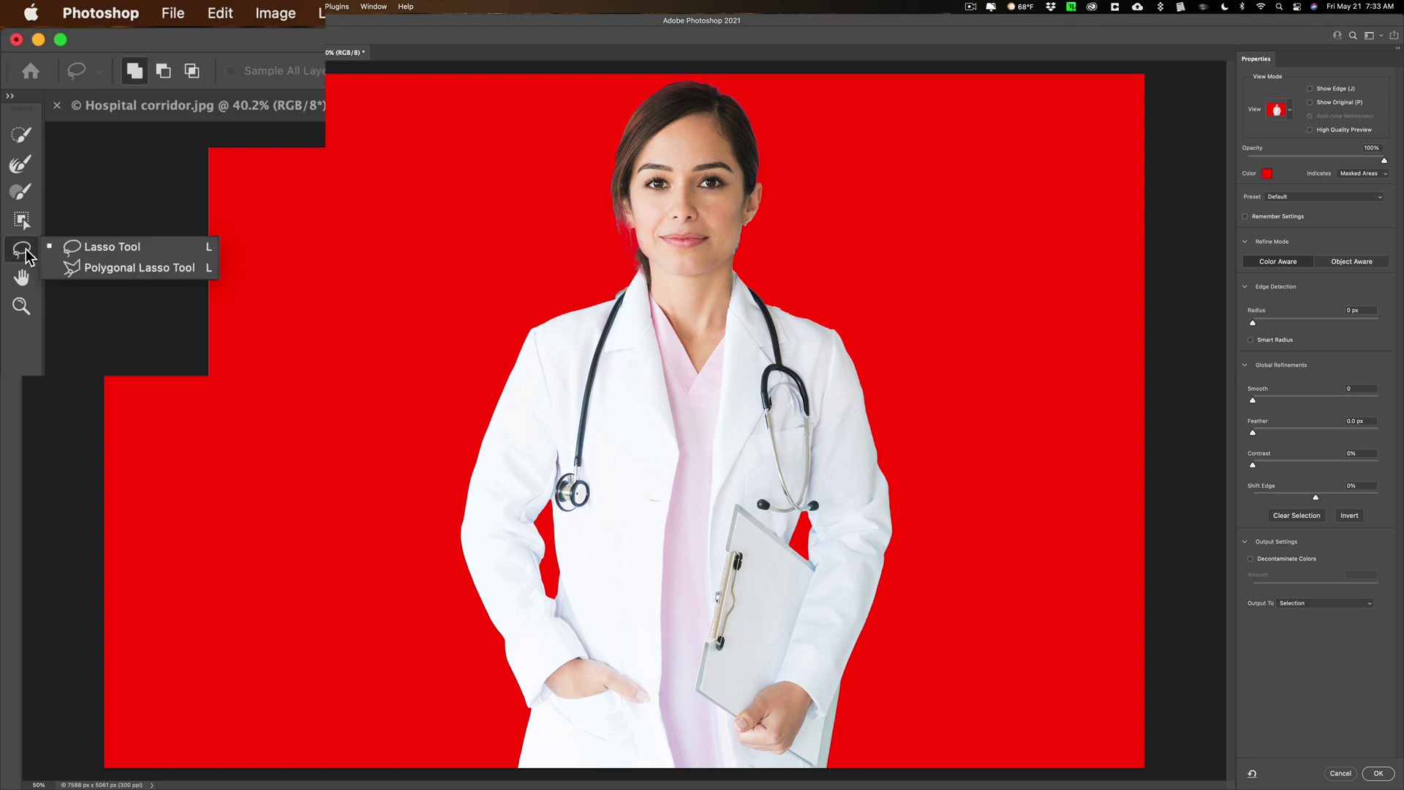
click(26, 254)
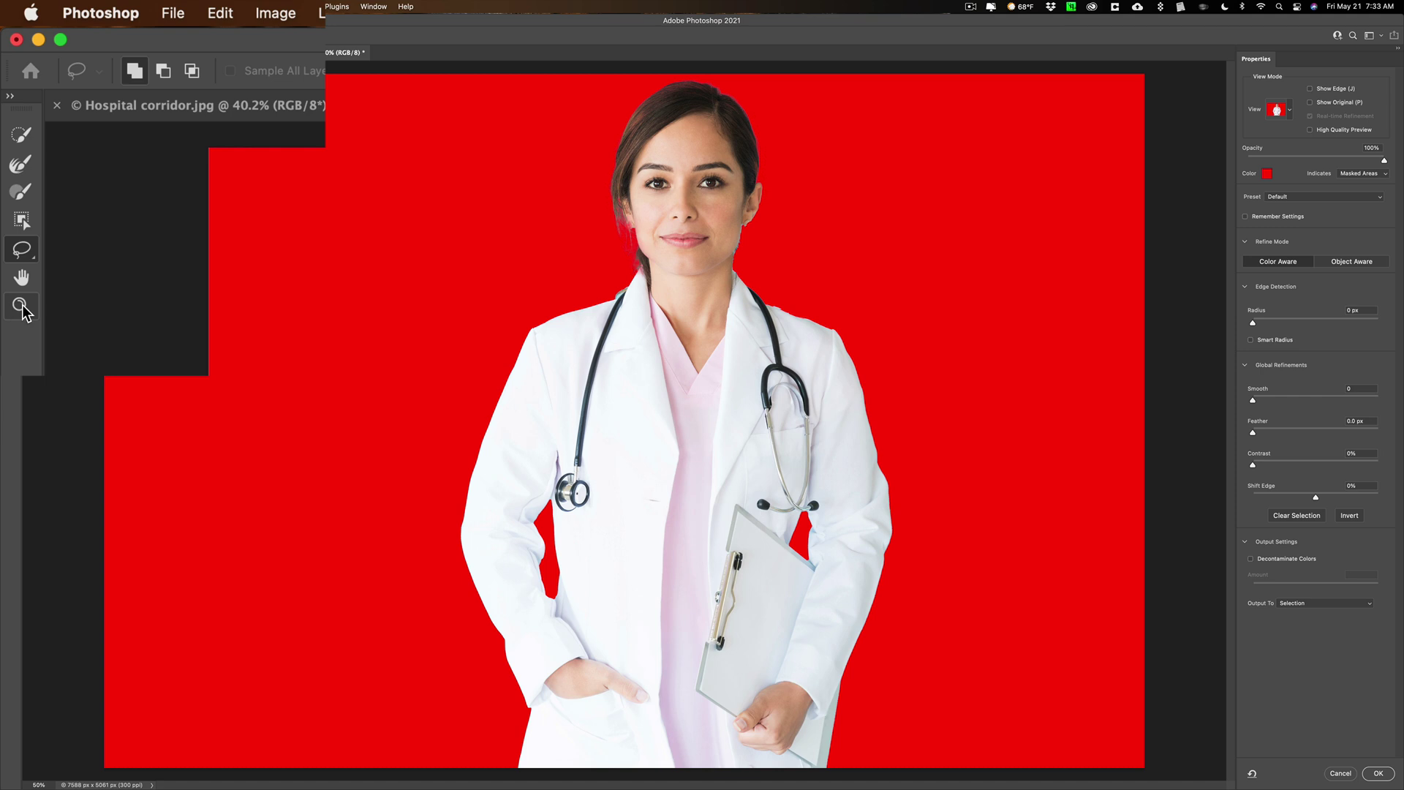
click(18, 169)
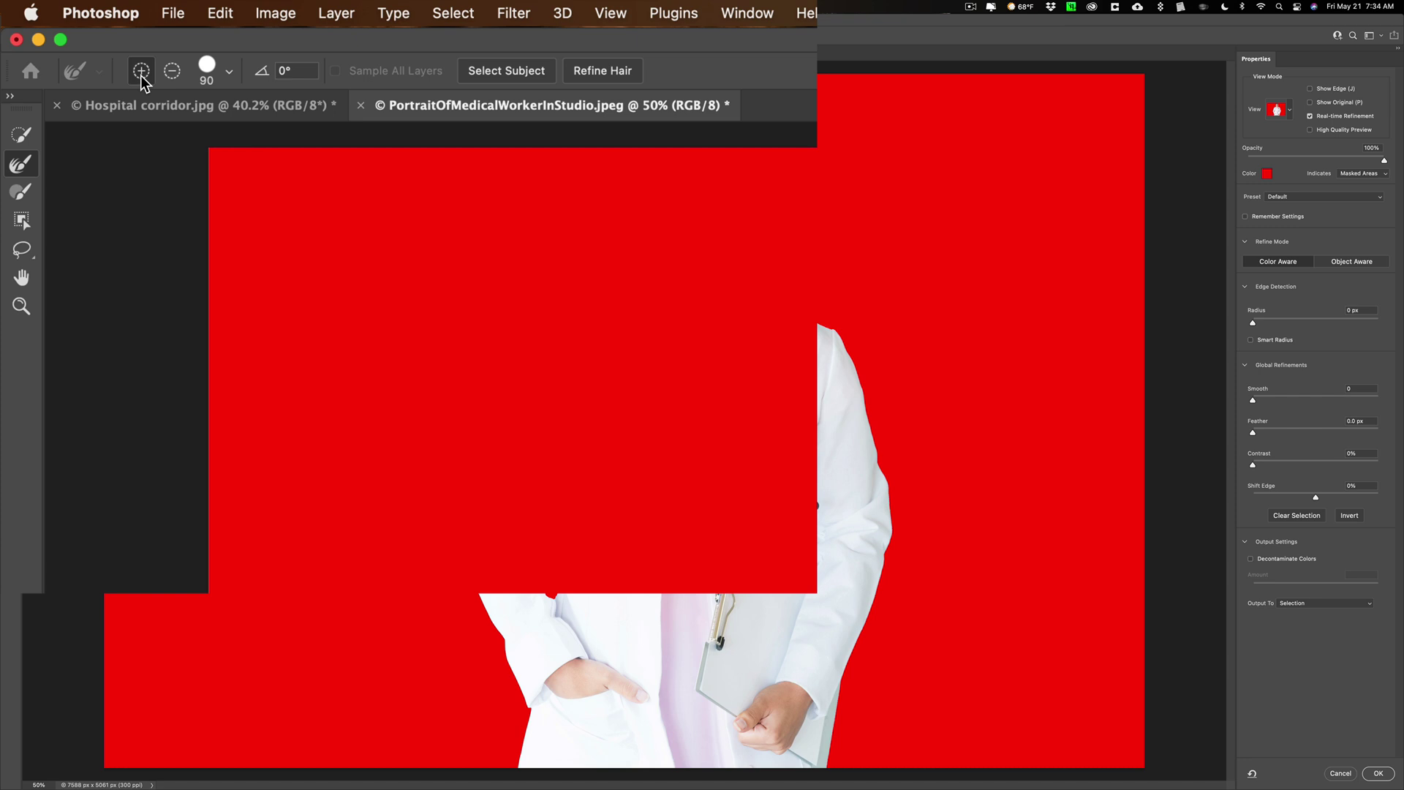
click(231, 74)
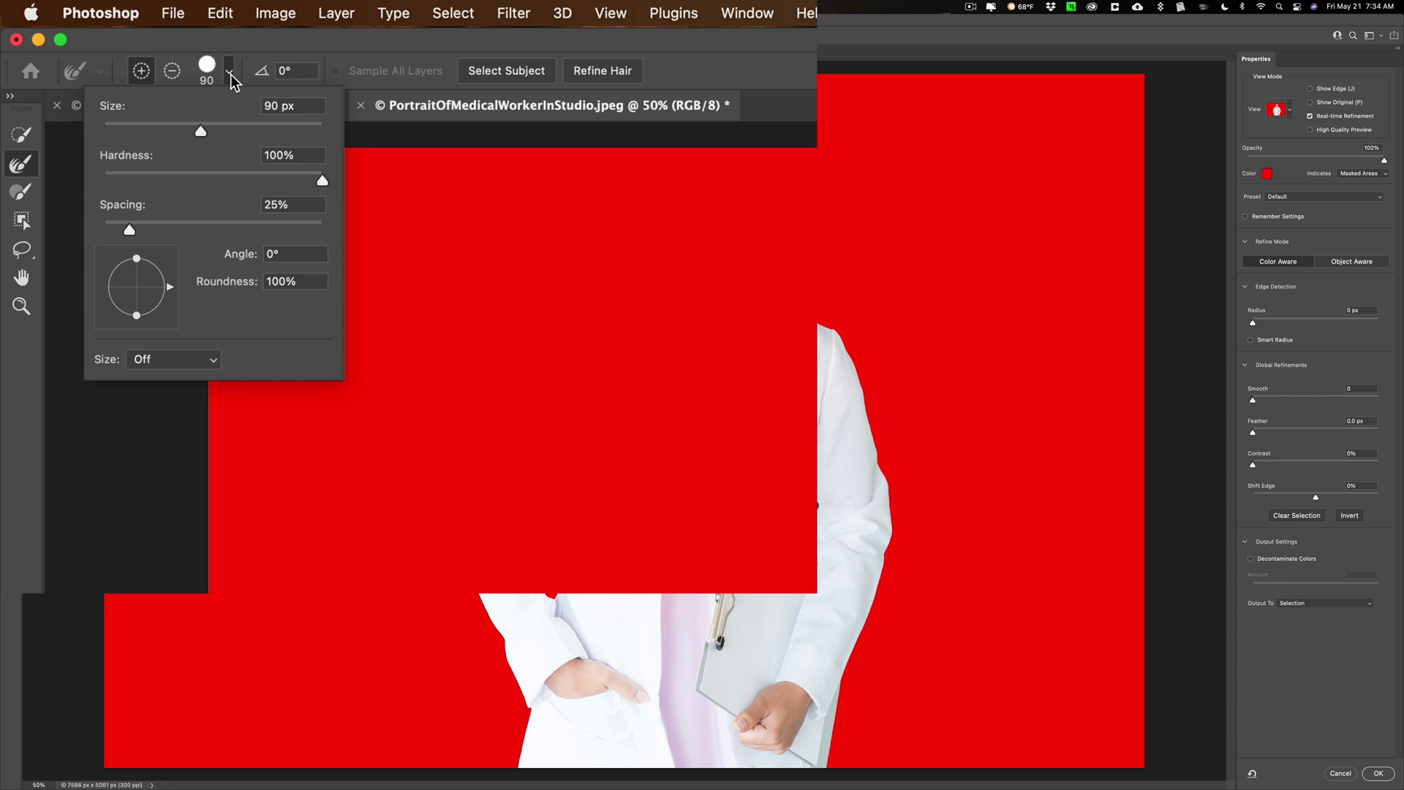
click(230, 73)
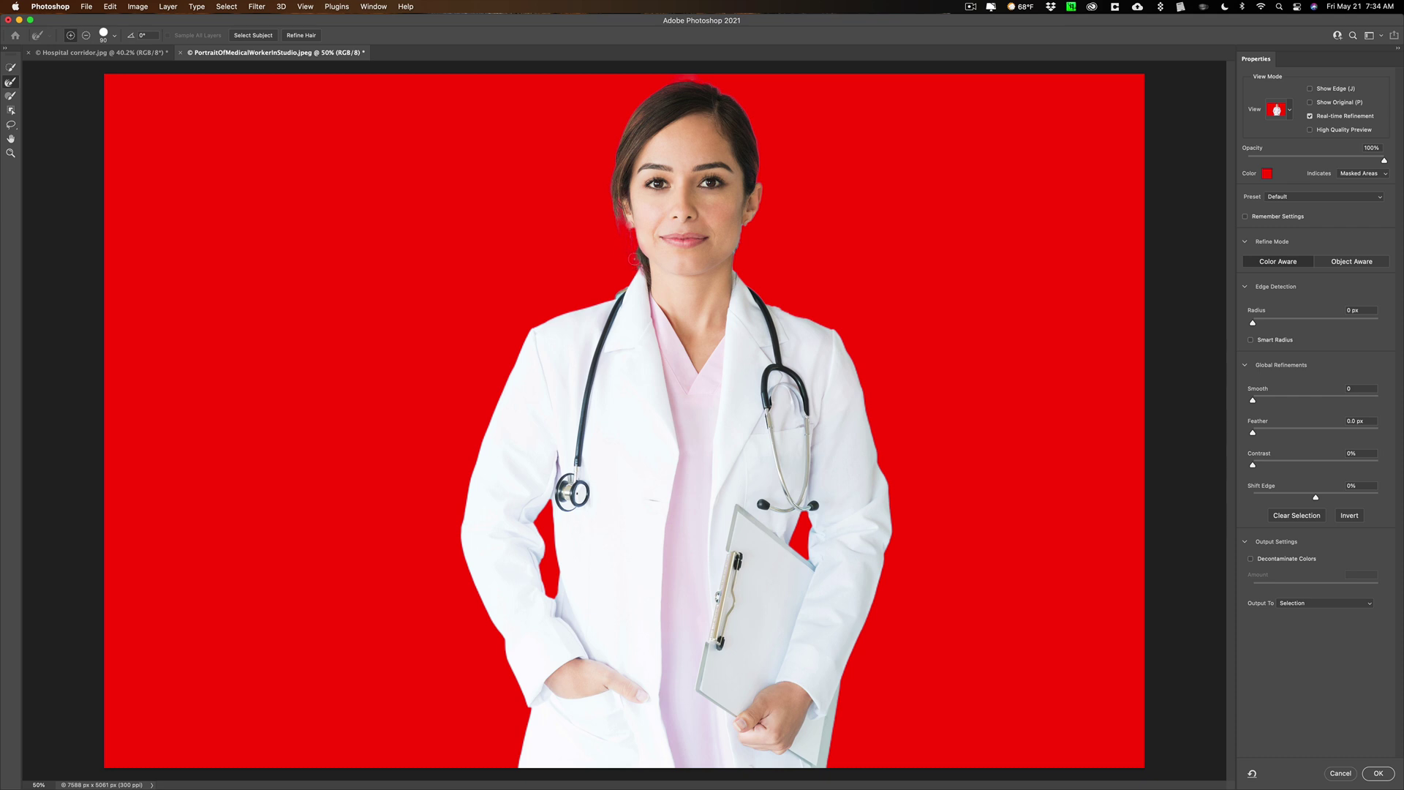
Brush the Refine Edge Brush along the hair at the face, top of the head, and neck.
mouse_move(634, 258)
mouse_down()
mouse_move(629, 242)
mouse_move(621, 258)
mouse_up()
drag(687, 76, 692, 76)
click(644, 265)
drag(699, 79, 679, 77)
click(694, 78)
mouse_move(739, 234)
mouse_down()
mouse_move(695, 314)
mouse_move(769, 274)
mouse_up()
mouse_move(621, 222)
mouse_down()
mouse_move(683, 280)
mouse_move(662, 243)
mouse_up()
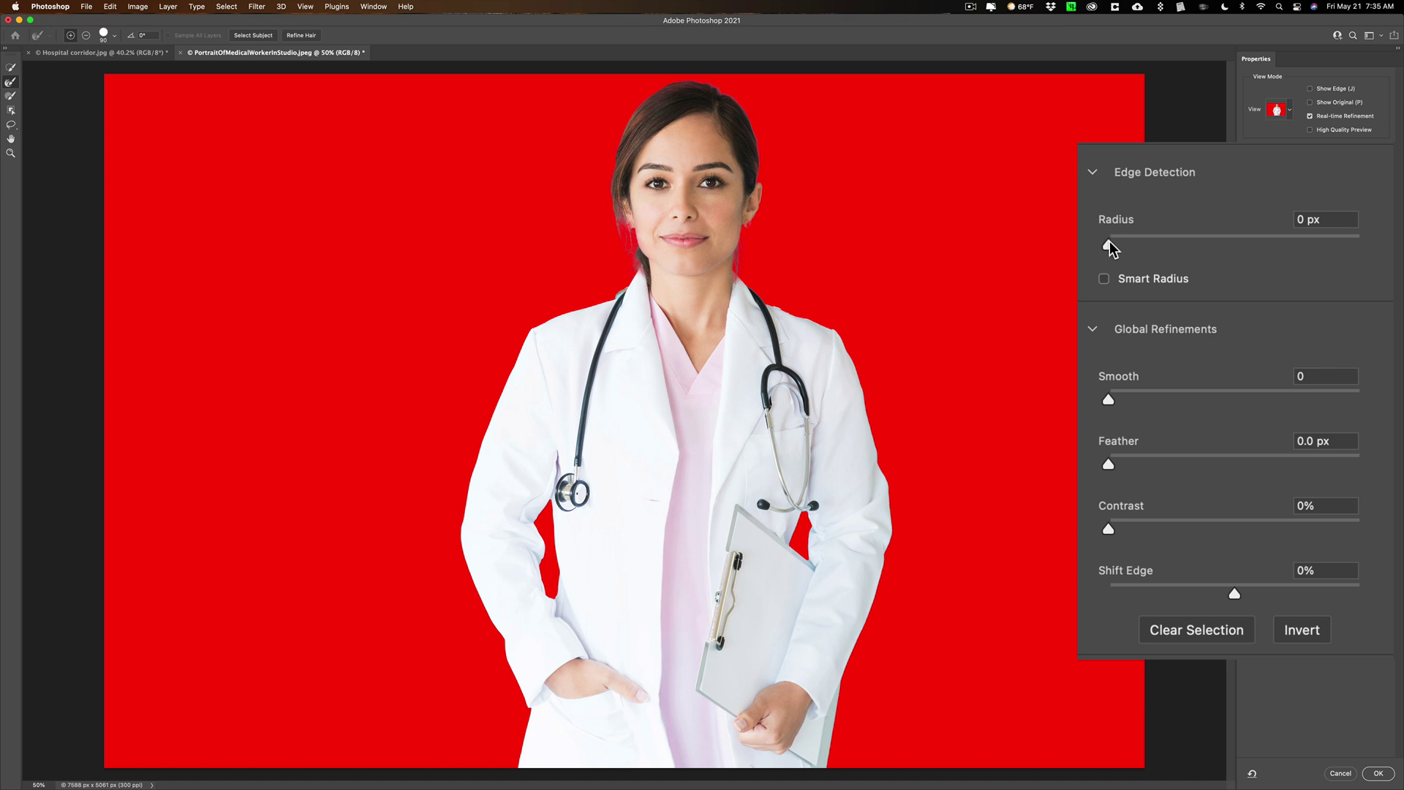
Try a 3 px edge detection radius and toggle Smart Radius on and off.
mouse_move(1108, 243)
mouse_down()
mouse_move(1178, 247)
mouse_move(1084, 248)
mouse_up()
click(1104, 279)
click(1104, 280)
Set Global Refinements feather to 1.8 px, testing Smooth and Contrast along the way.
mouse_move(1109, 393)
mouse_down()
mouse_move(1147, 396)
mouse_move(1095, 401)
mouse_up()
drag(1109, 464, 1138, 463)
click(1130, 466)
drag(1139, 461, 1134, 461)
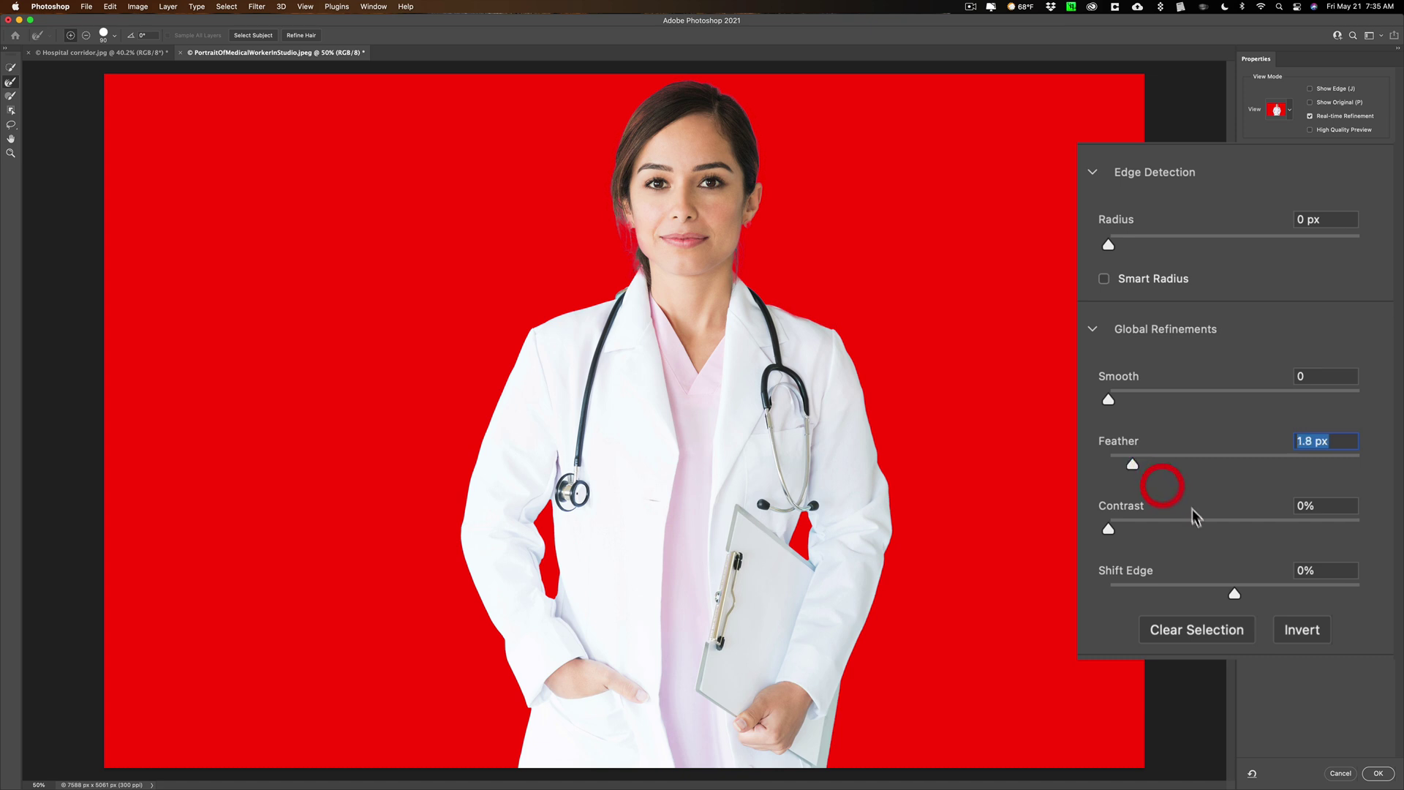
mouse_move(1109, 532)
mouse_down()
mouse_move(1320, 534)
mouse_move(1103, 528)
mouse_up()
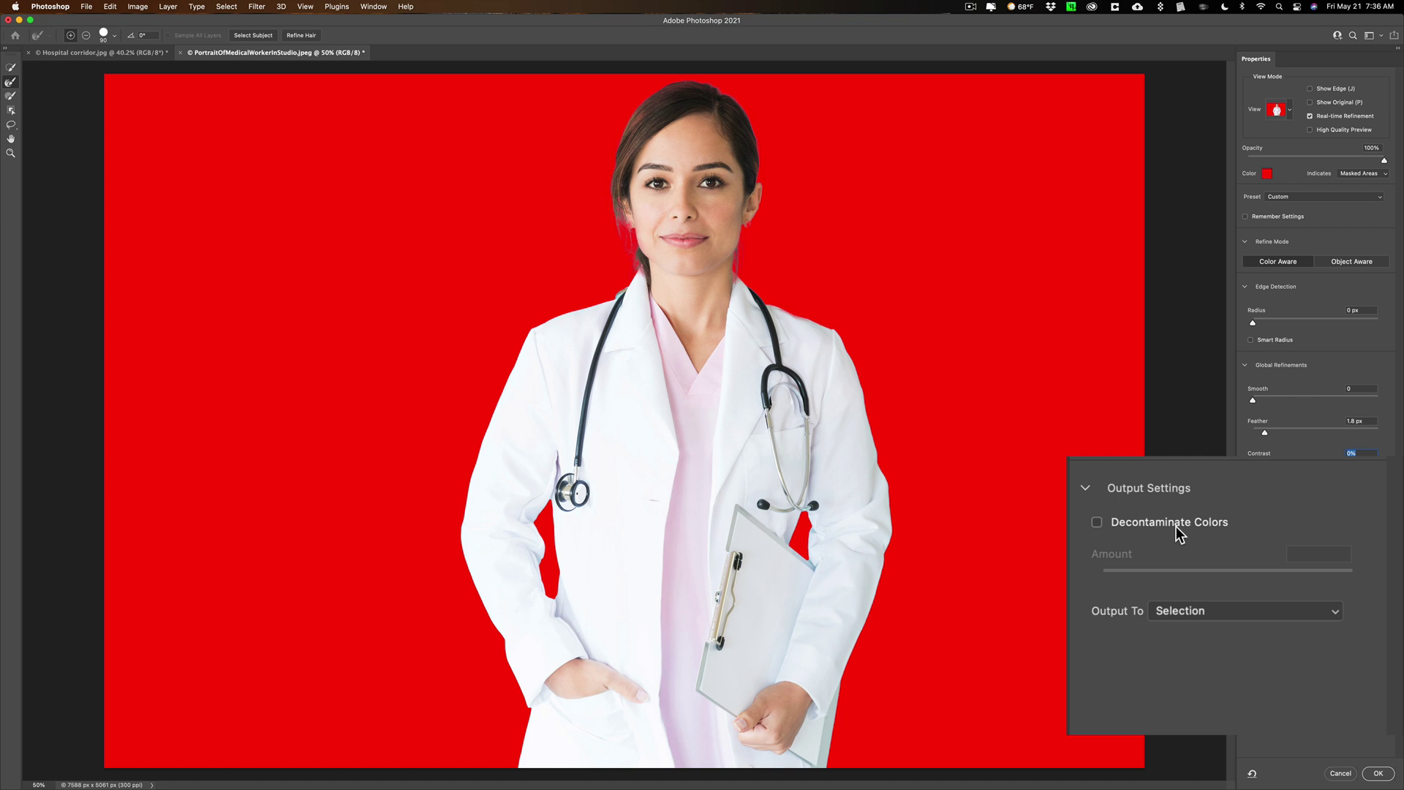
Enable Decontaminate Colors at 100%, output to New Layer with Layer Mask, and confirm with OK.
click(1097, 523)
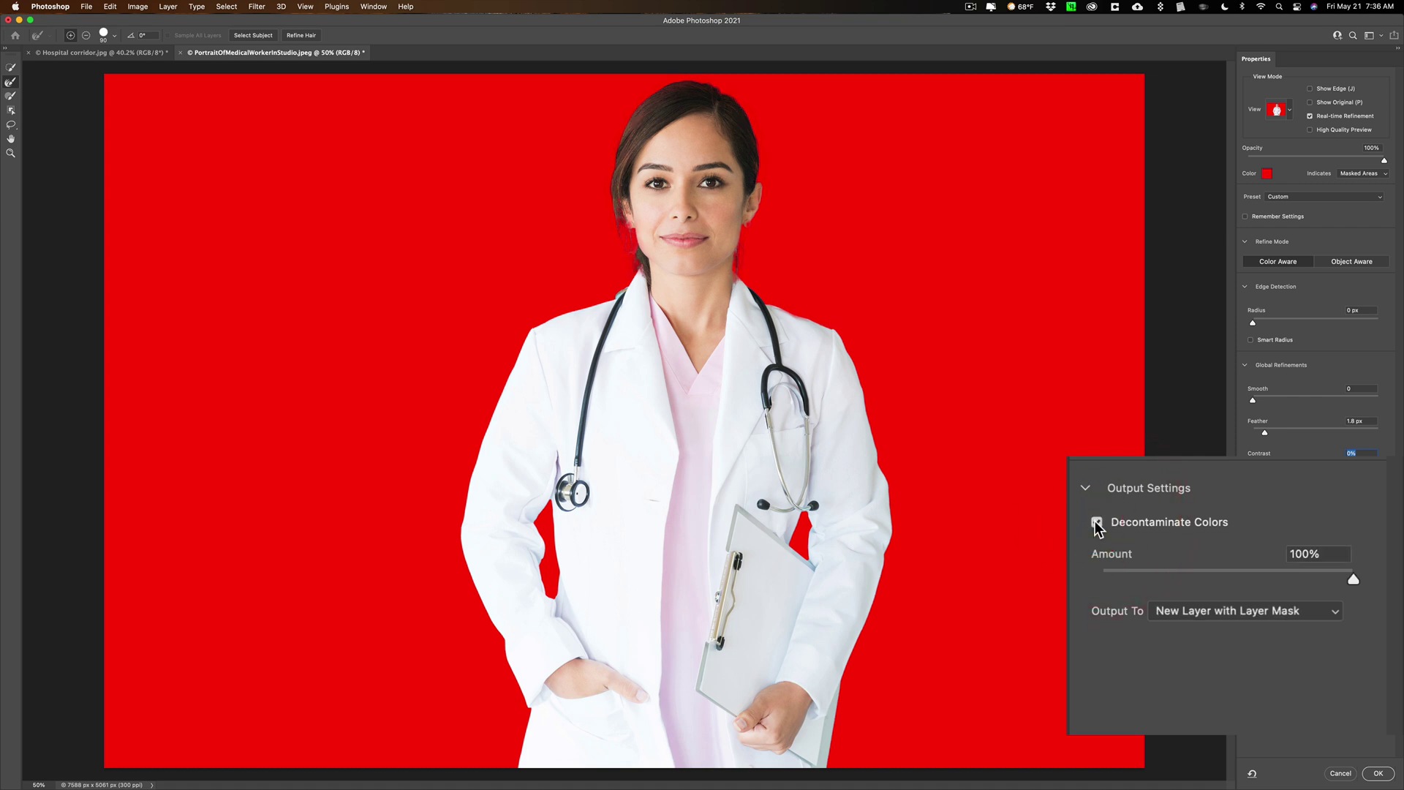
click(1097, 523)
click(1098, 523)
click(1191, 613)
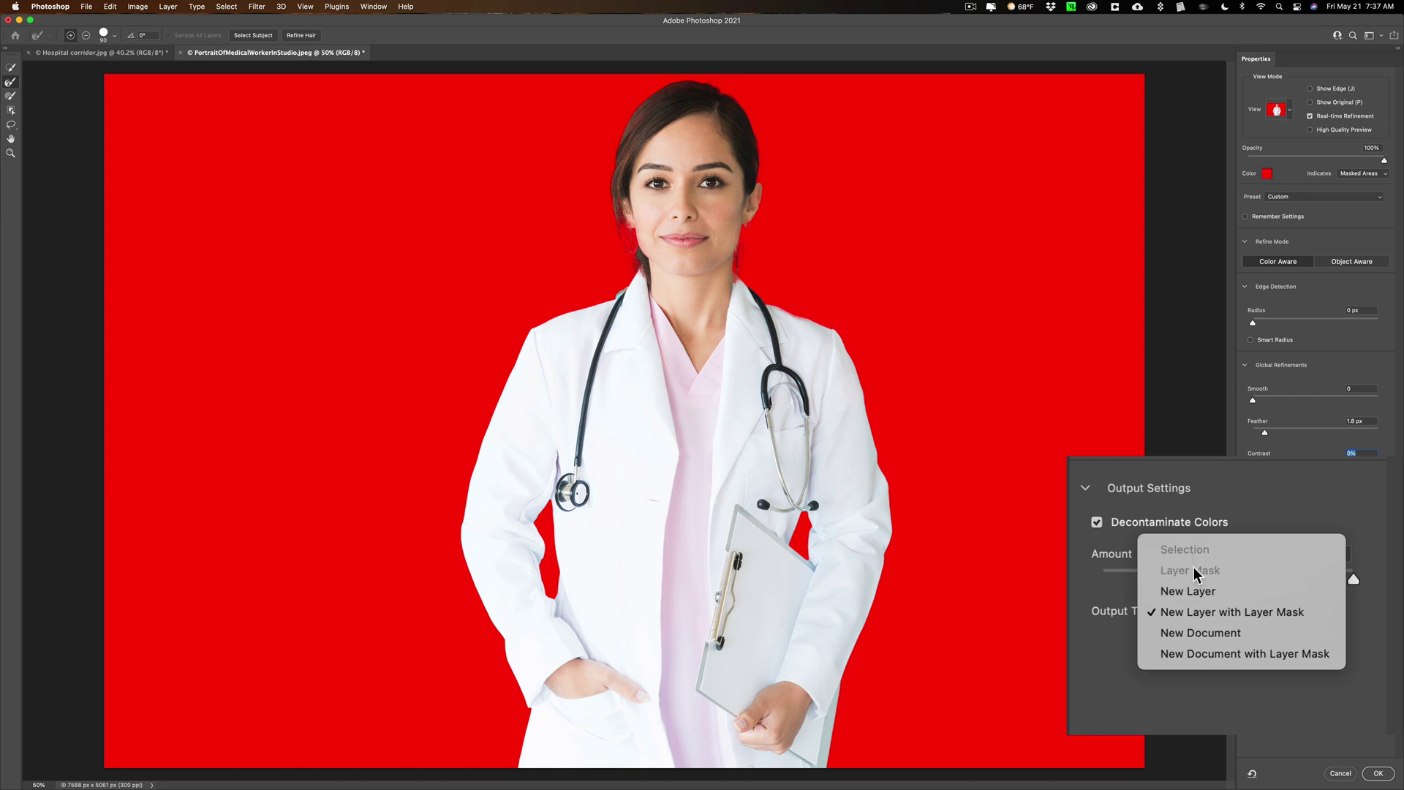
click(1206, 613)
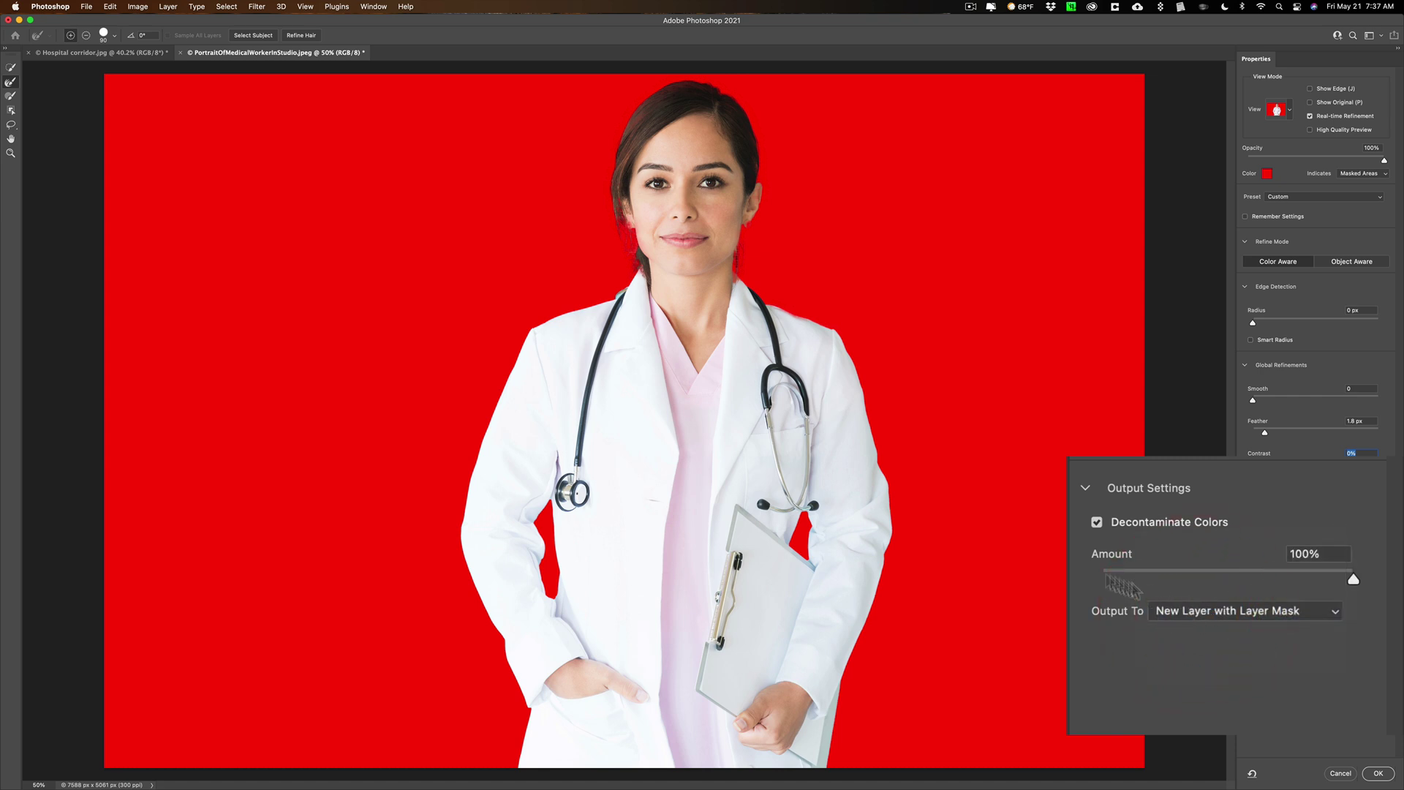
click(1097, 522)
click(1183, 611)
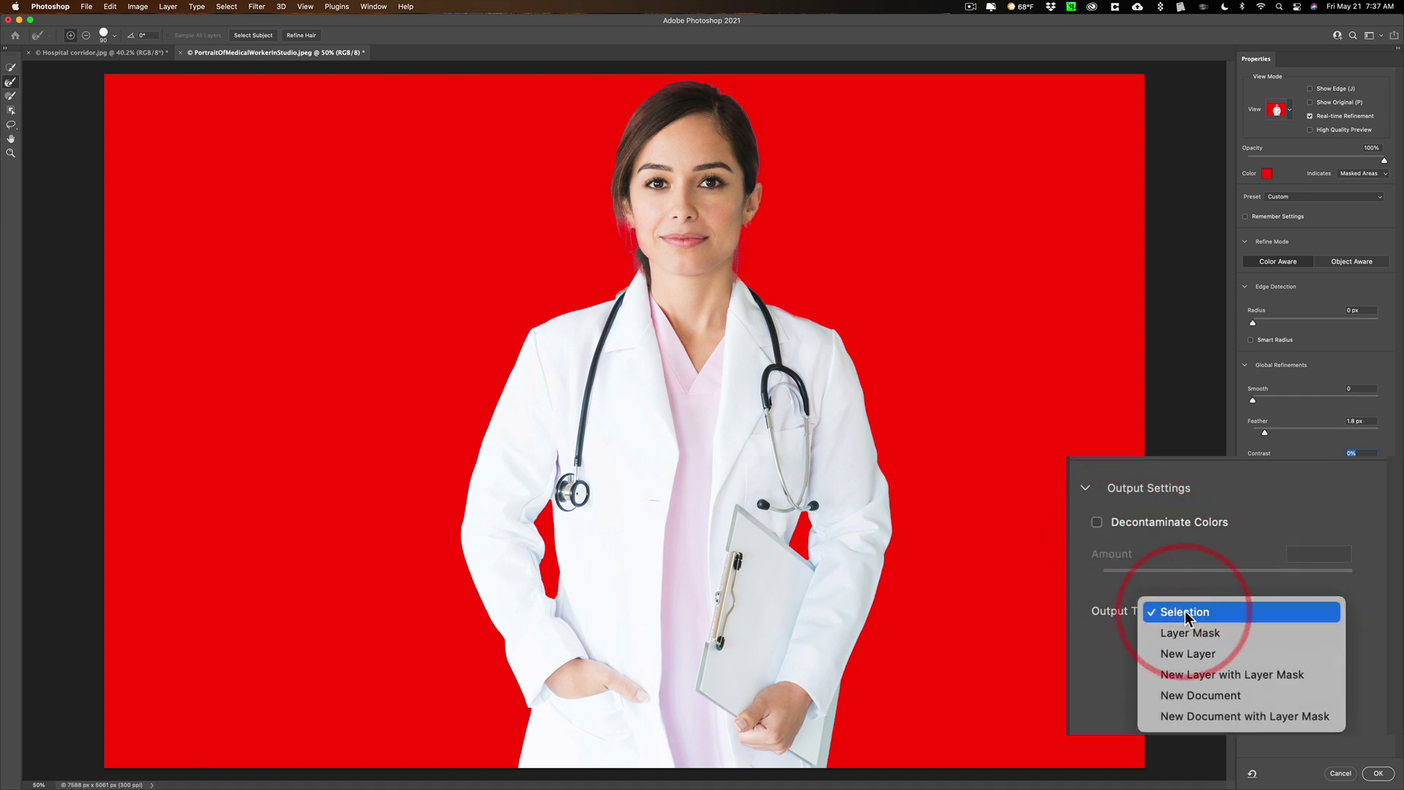
click(1235, 610)
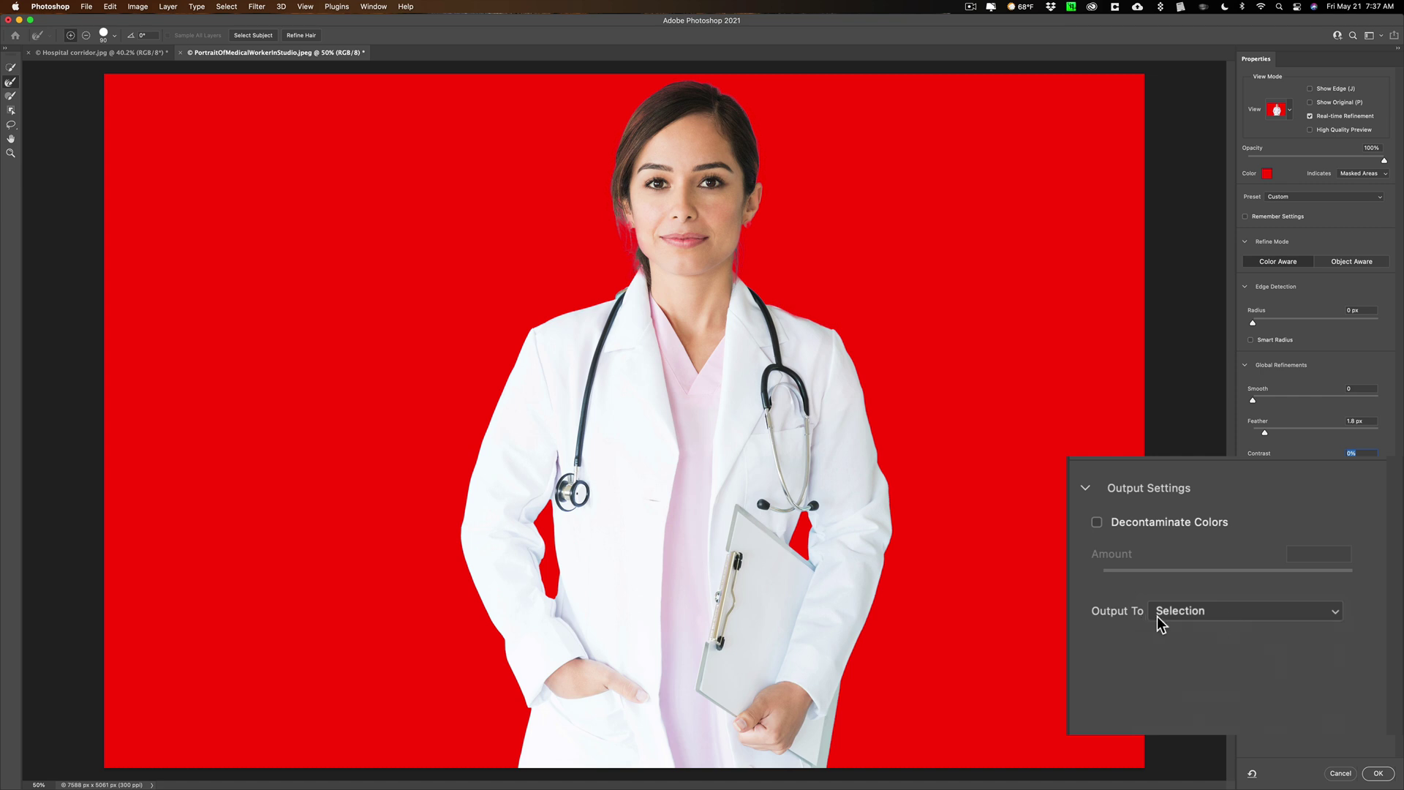
click(1101, 534)
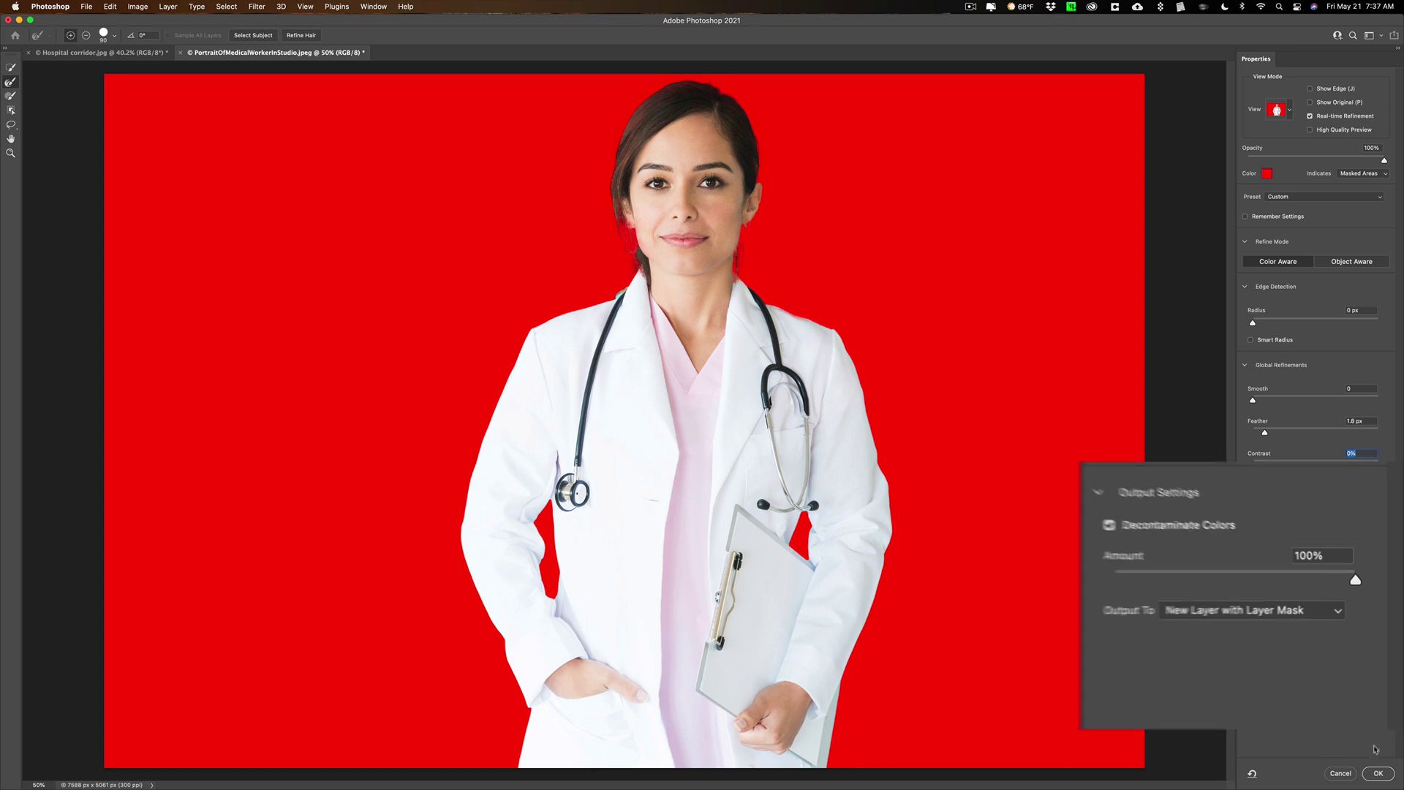
click(1378, 775)
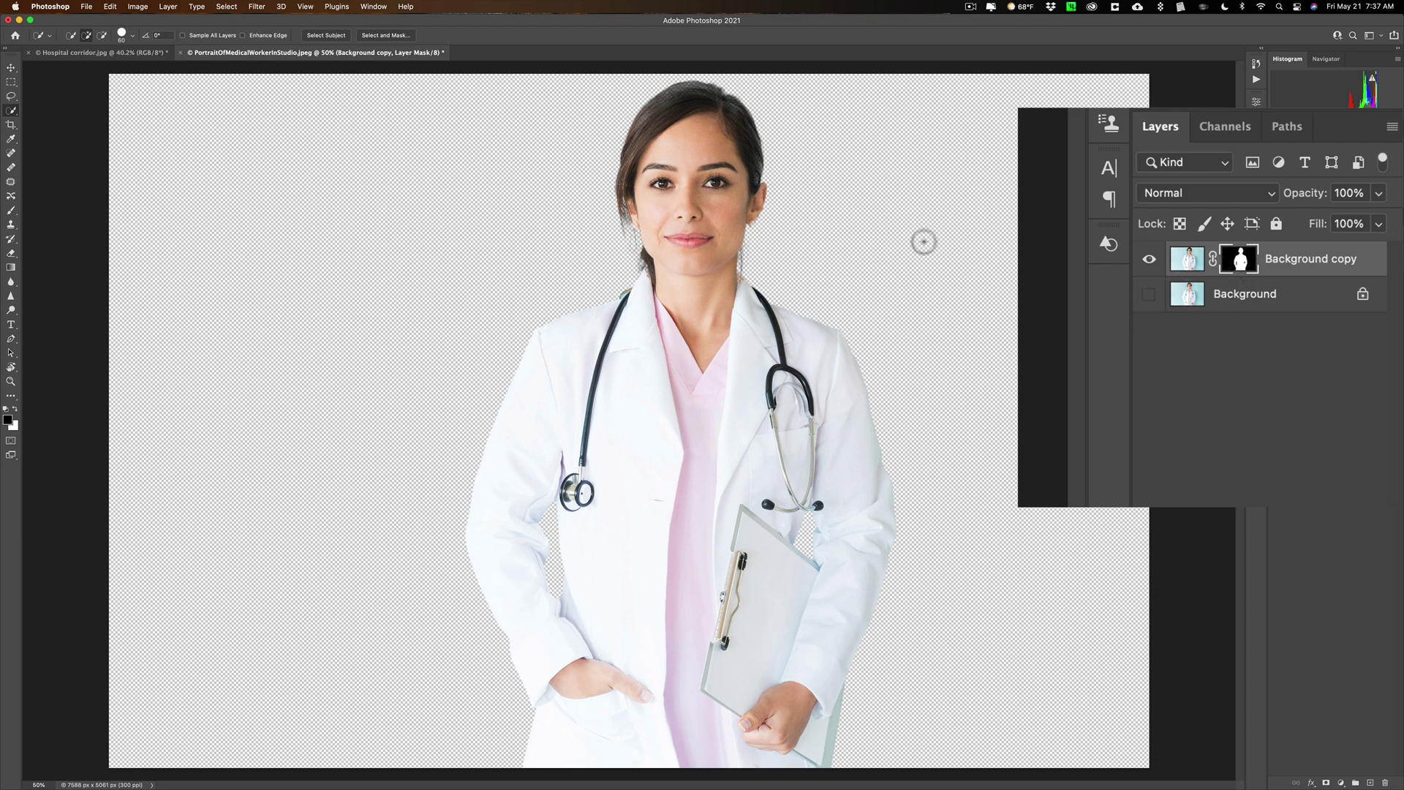
Apply the layer mask on Background copy from the mask thumbnail's context menu.
right_click(1240, 261)
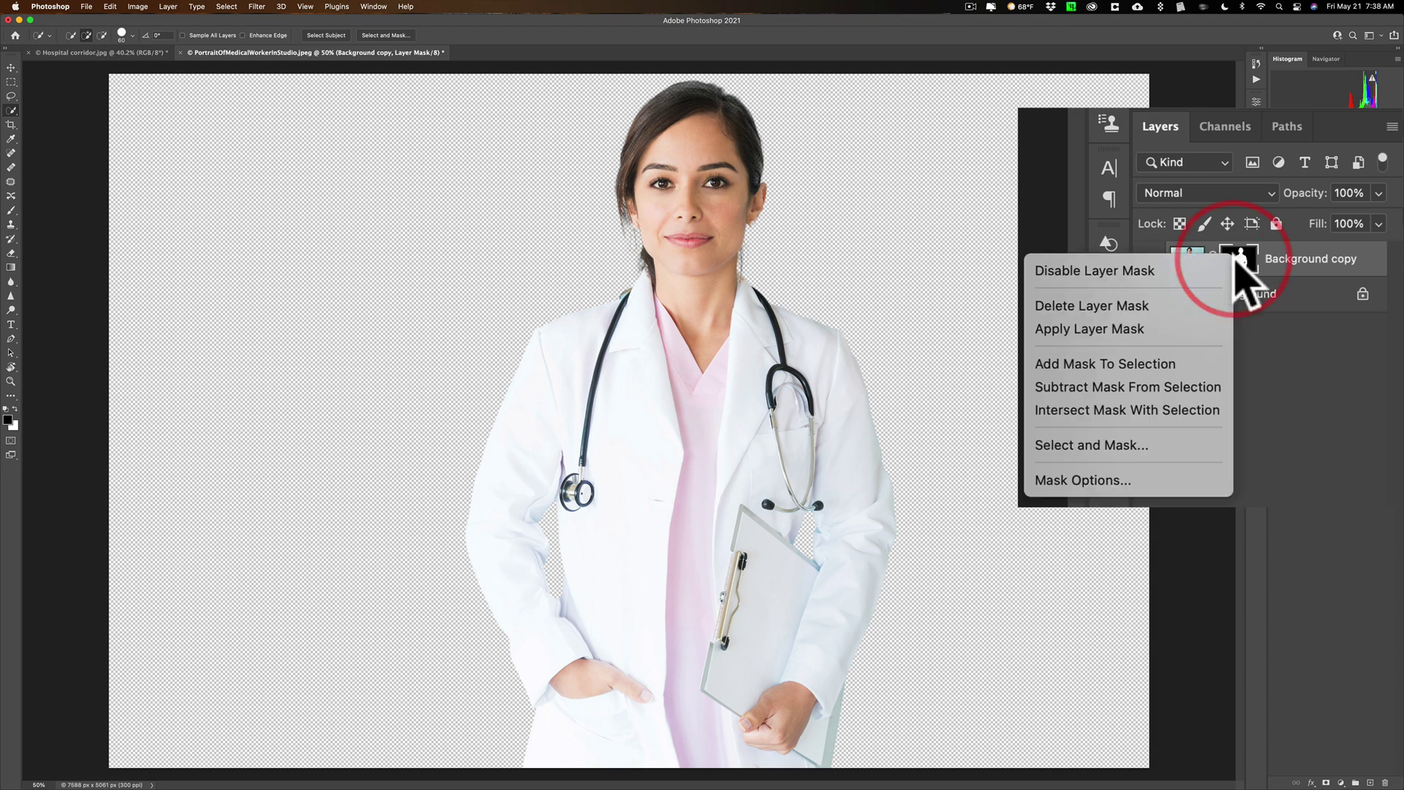
click(1150, 328)
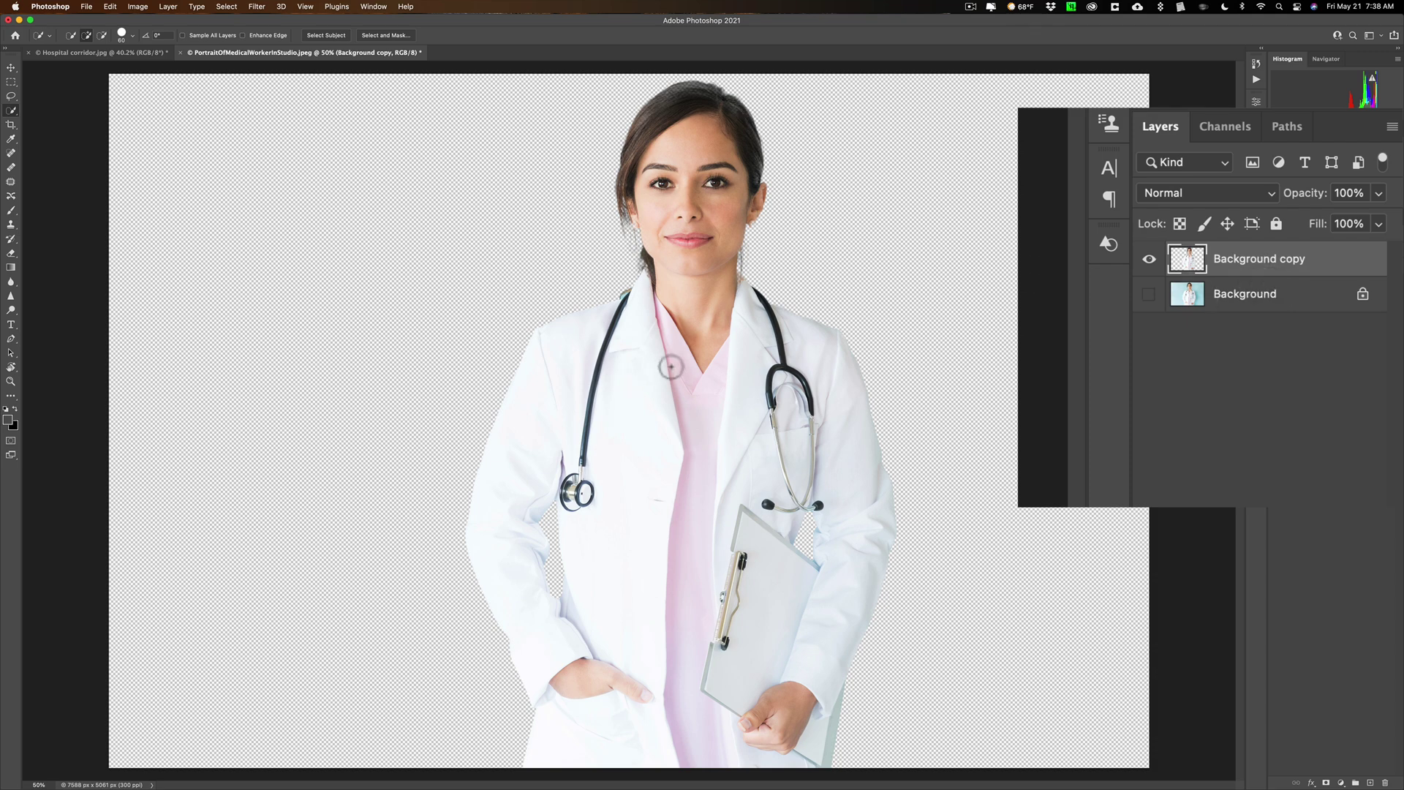
Drag the cutout into Hospital corridor.jpg with the Move tool (V), then undo the placement.
click(112, 51)
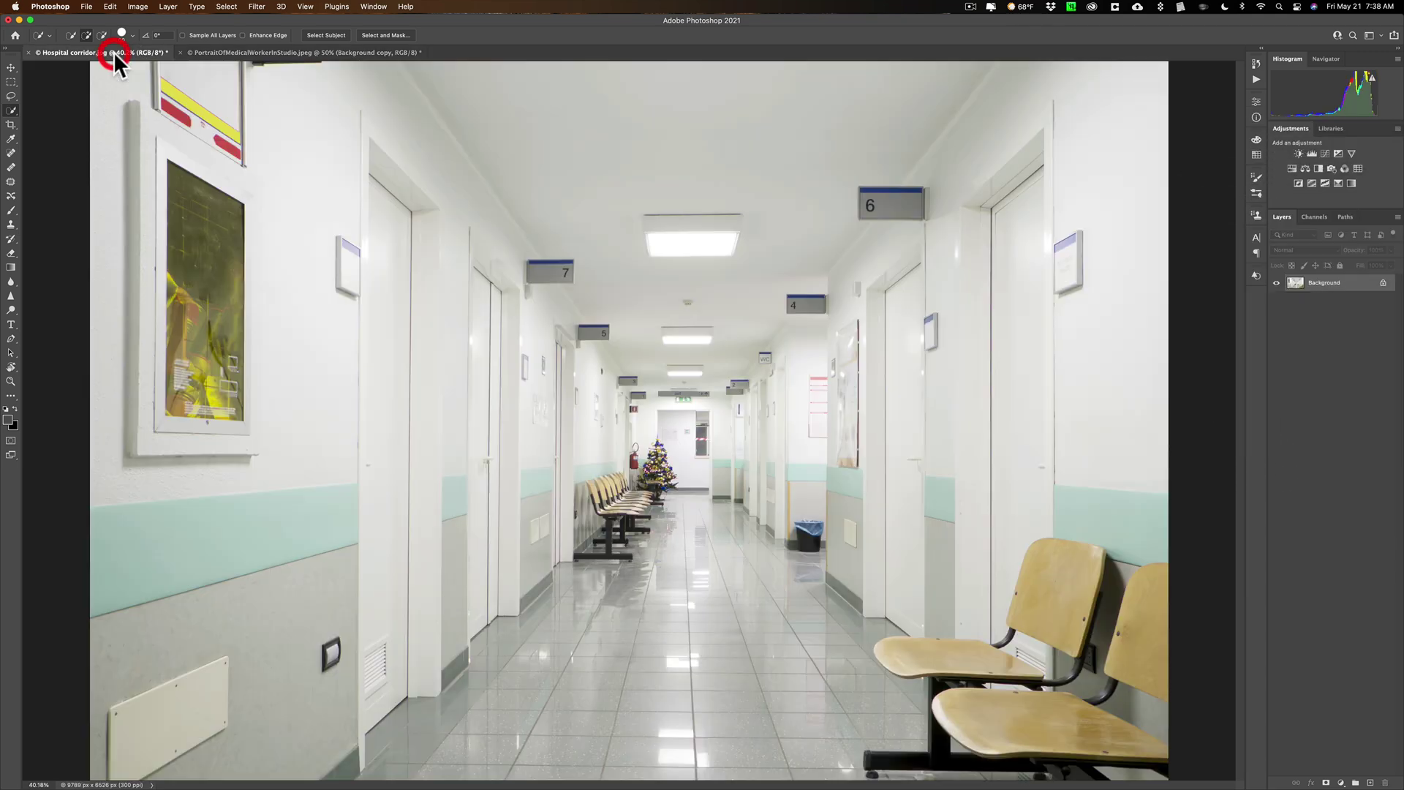
click(221, 52)
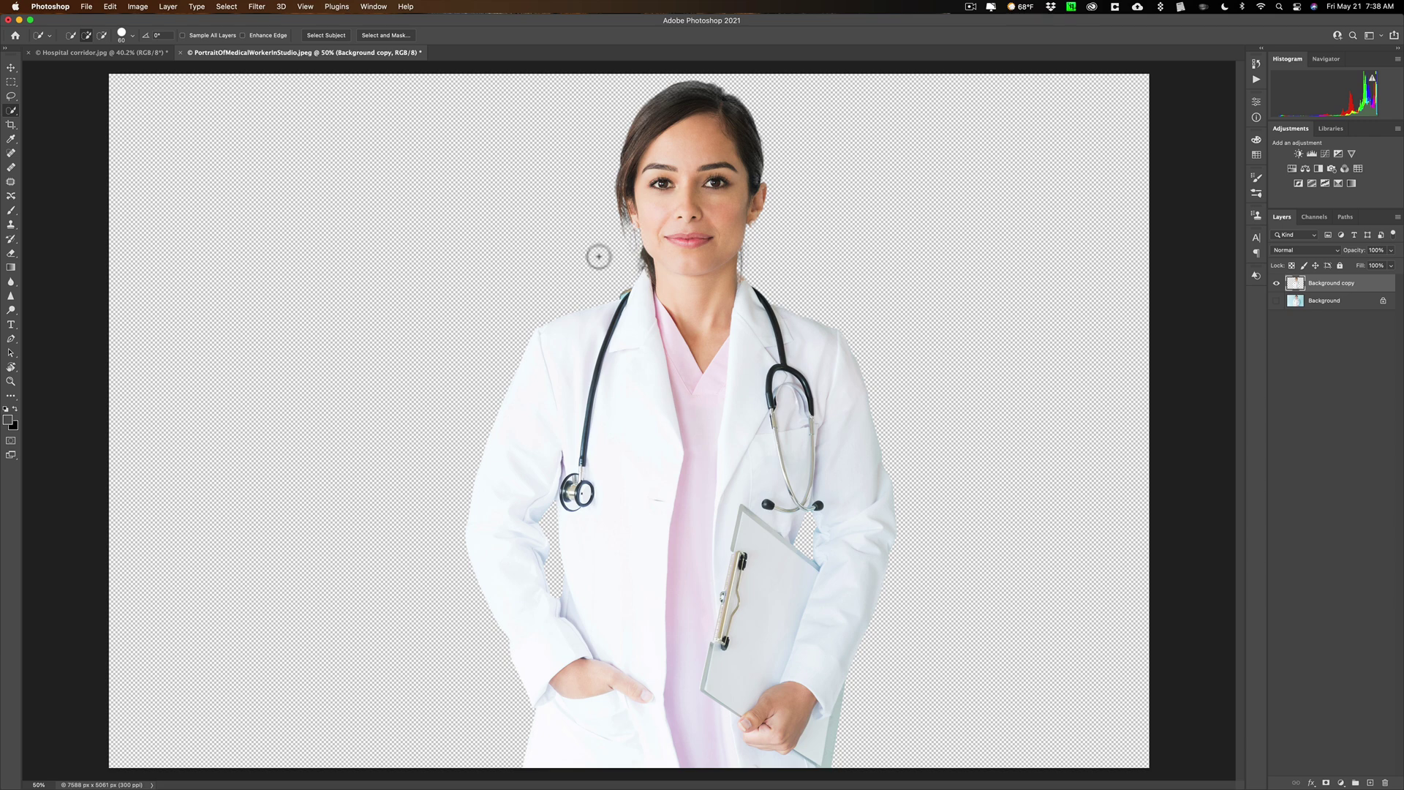
key(v)
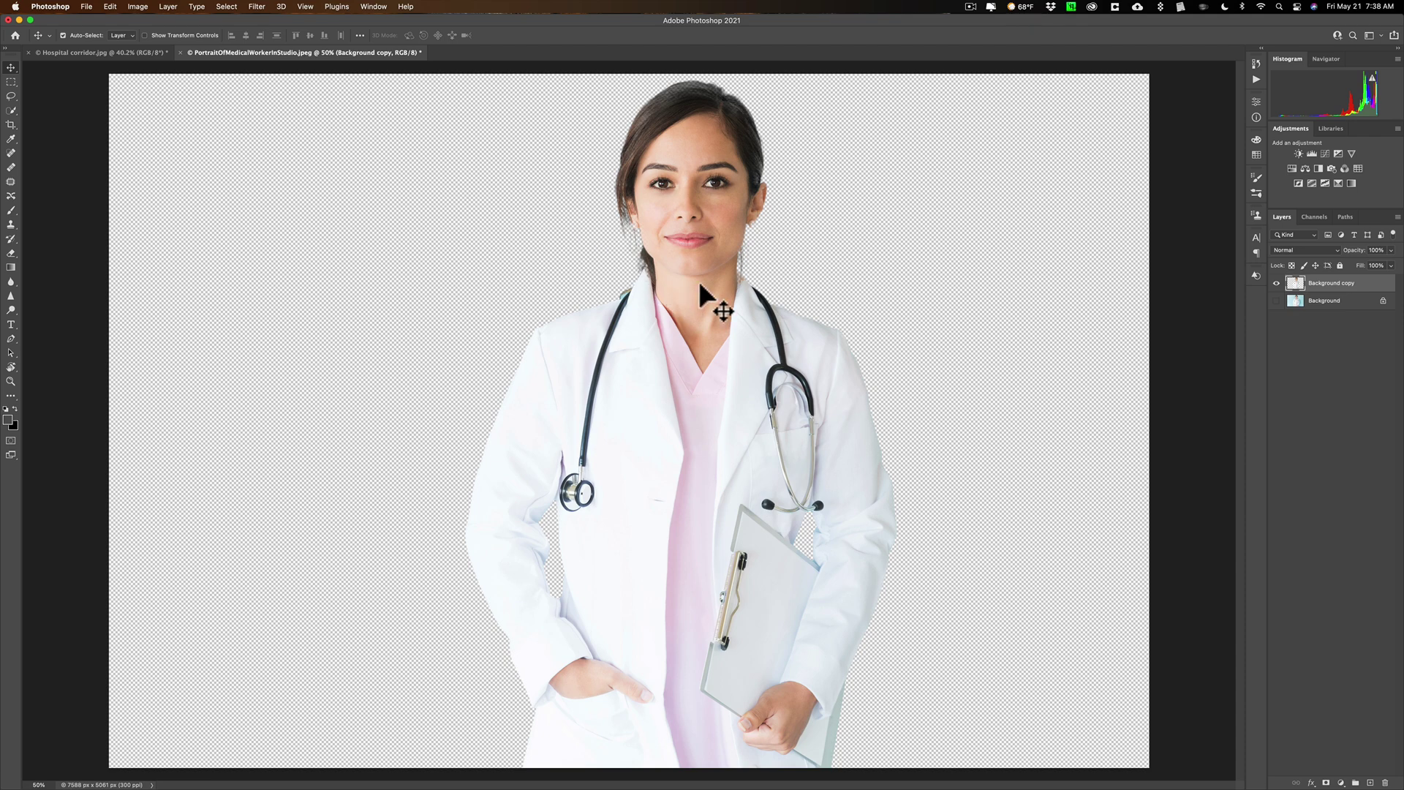
drag(699, 280, 711, 361)
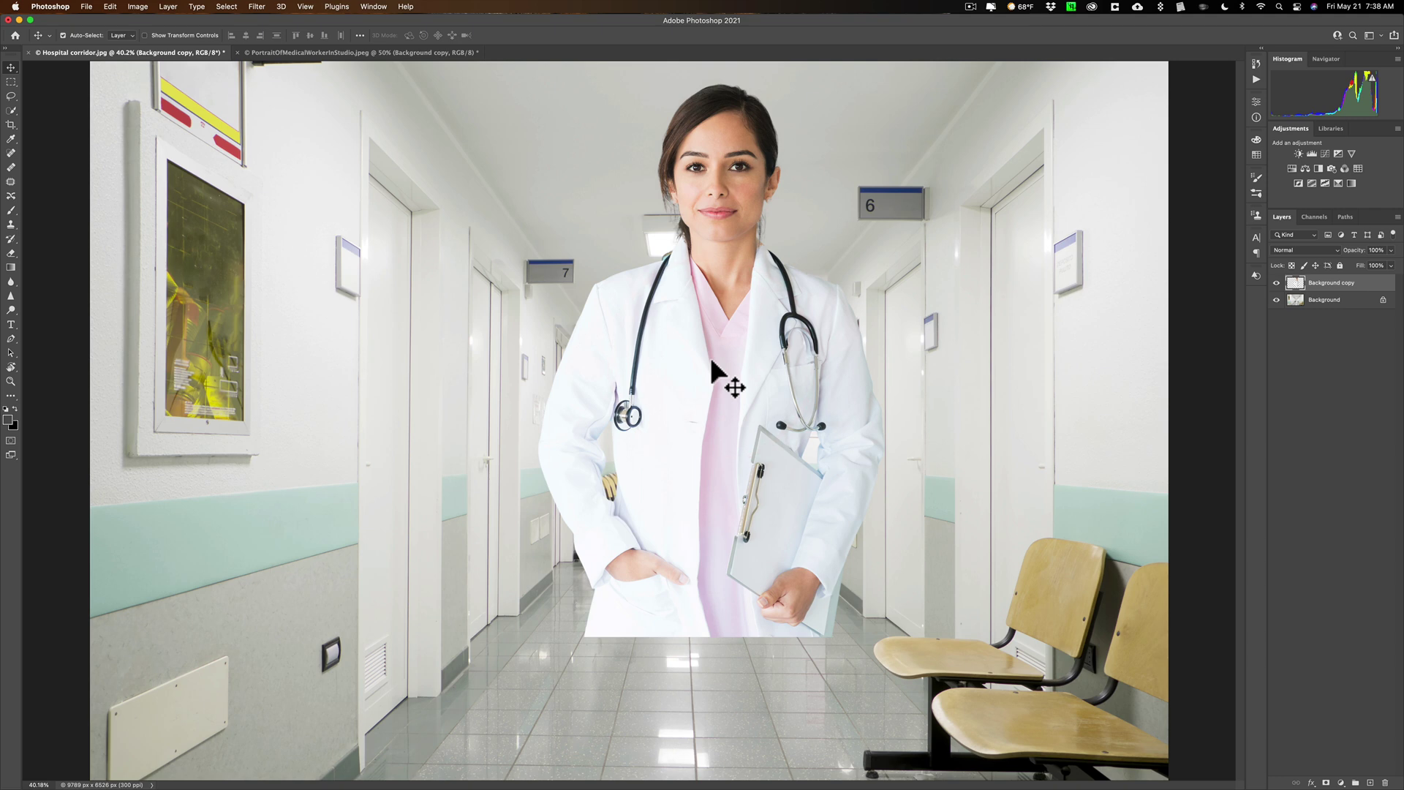
key(super)
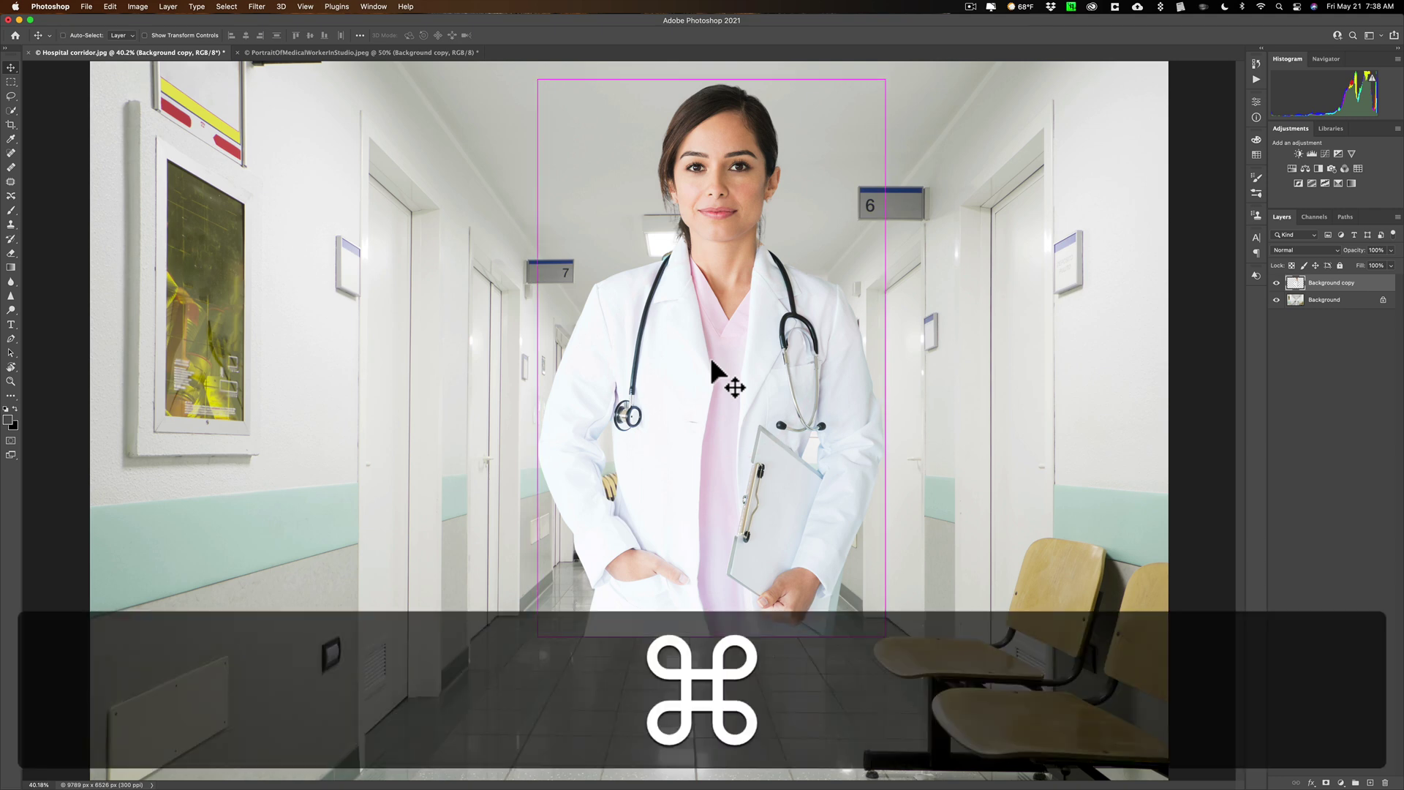
key(super+z)
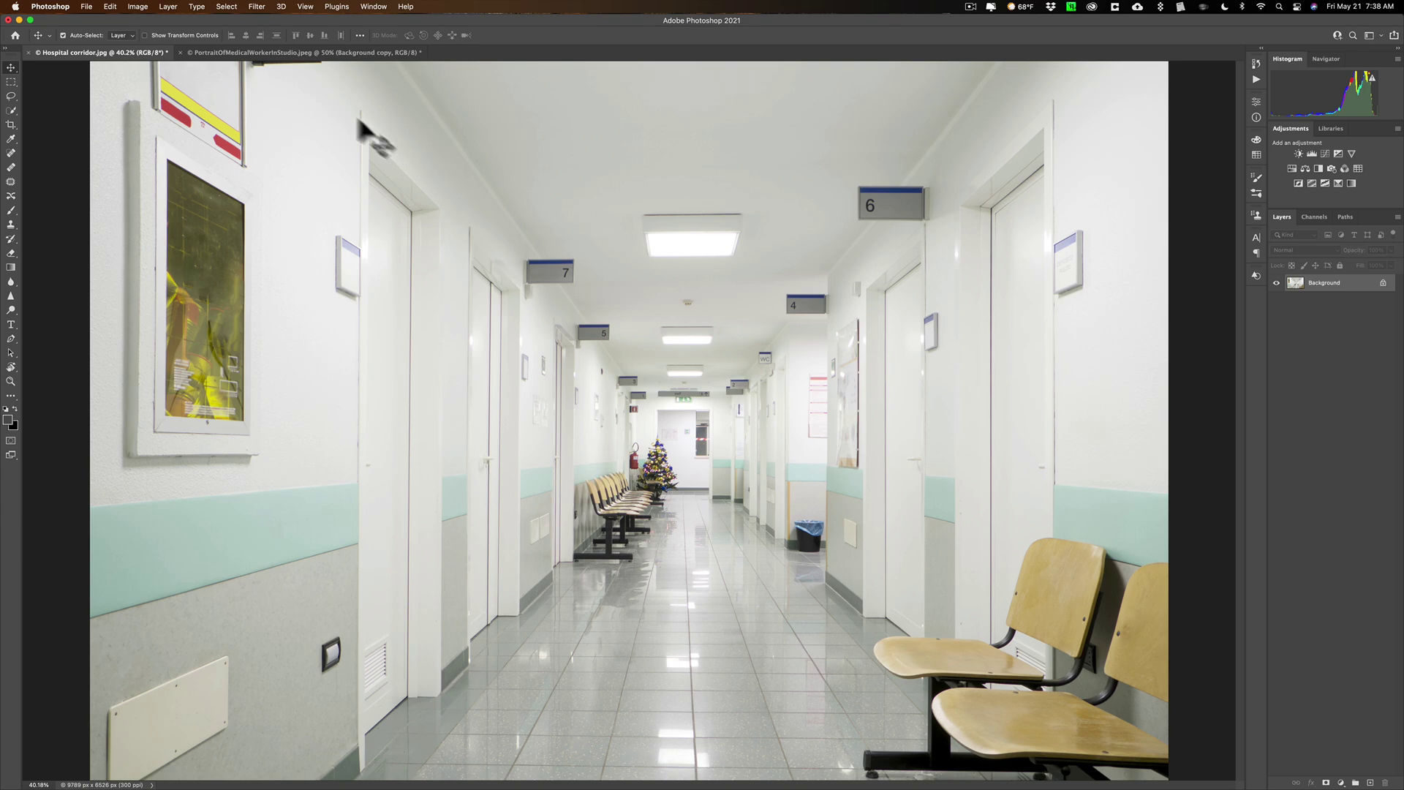
Select all of the medical worker portrait canvas, copy the cutout, and bring up the Hospital corridor.jpg photo.
click(275, 51)
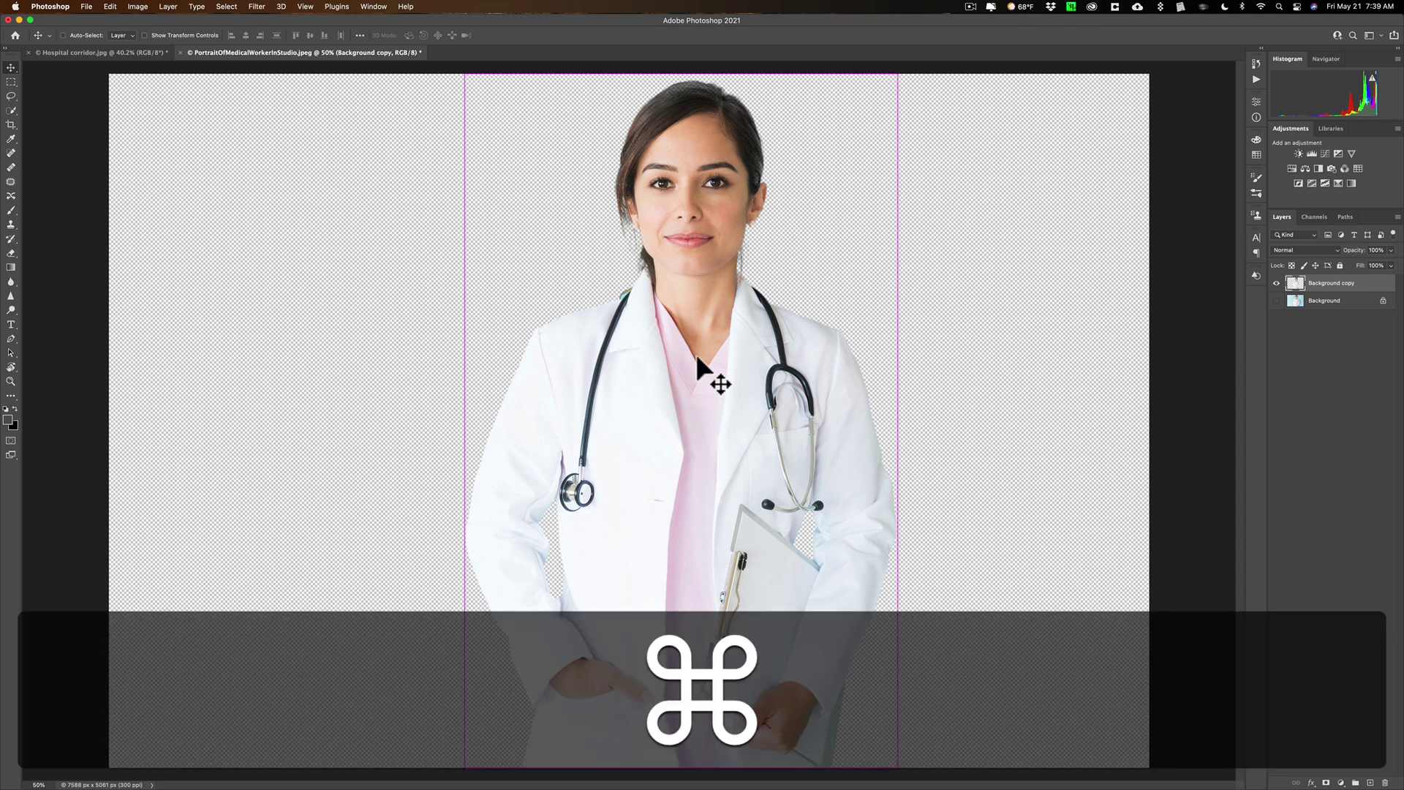
key(super+a)
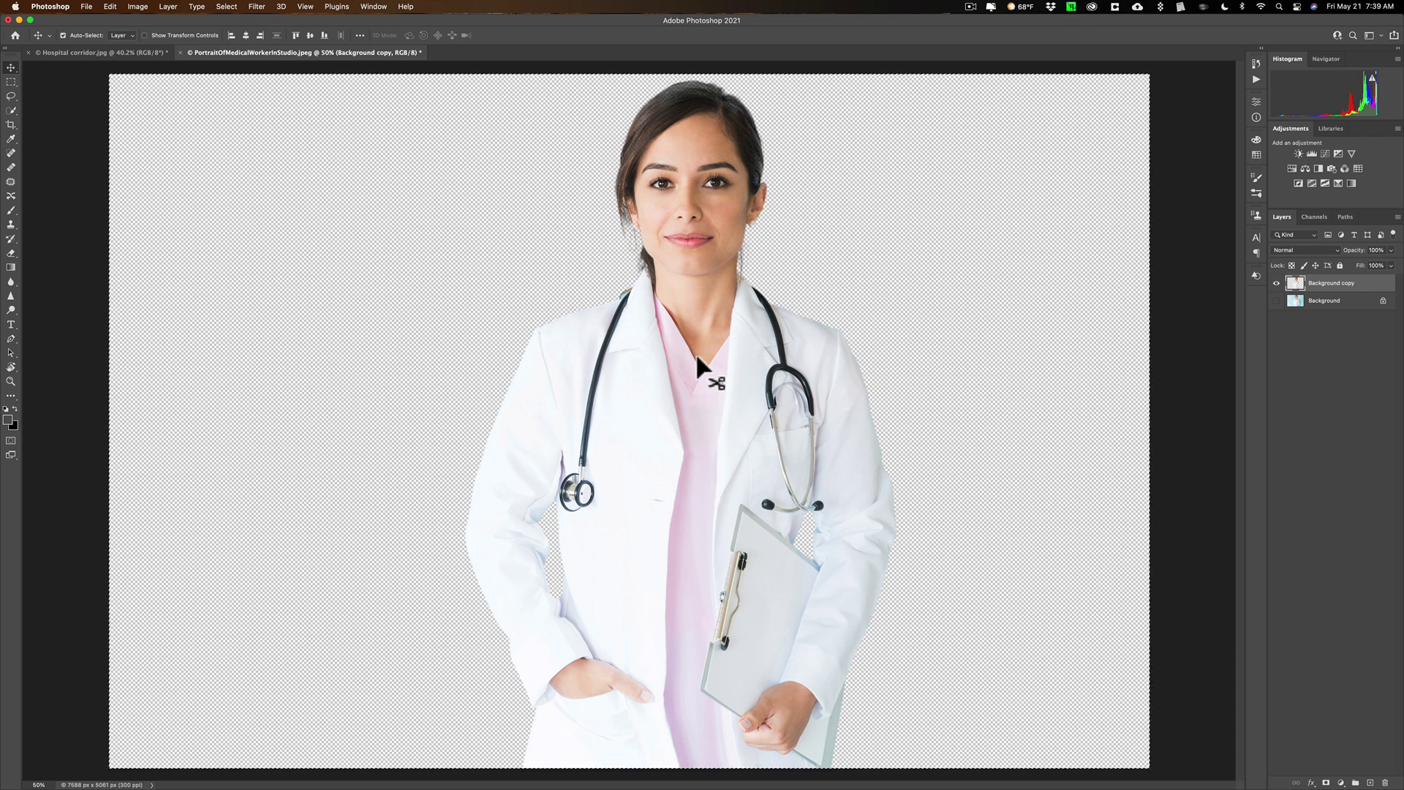
key(super)
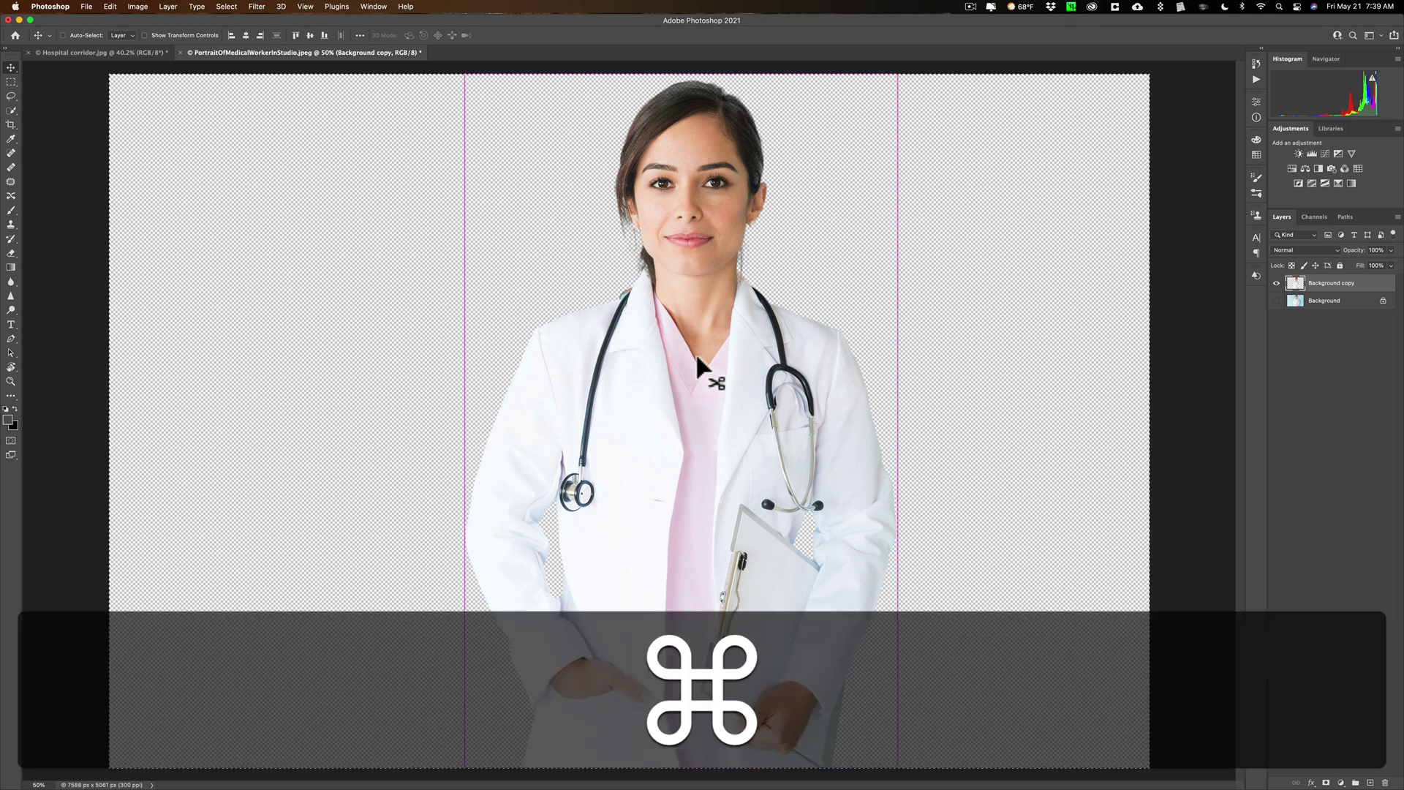
key(super+c)
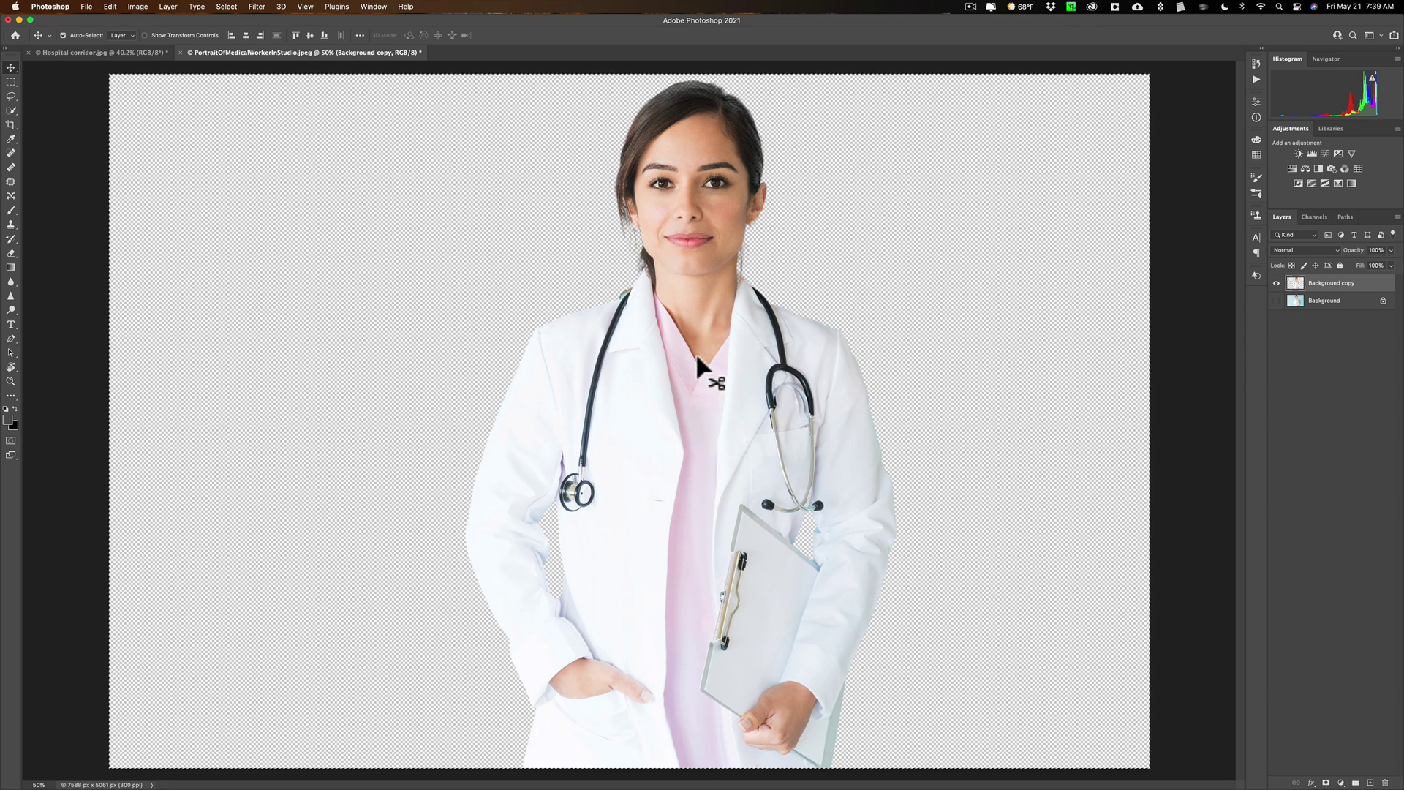
click(91, 52)
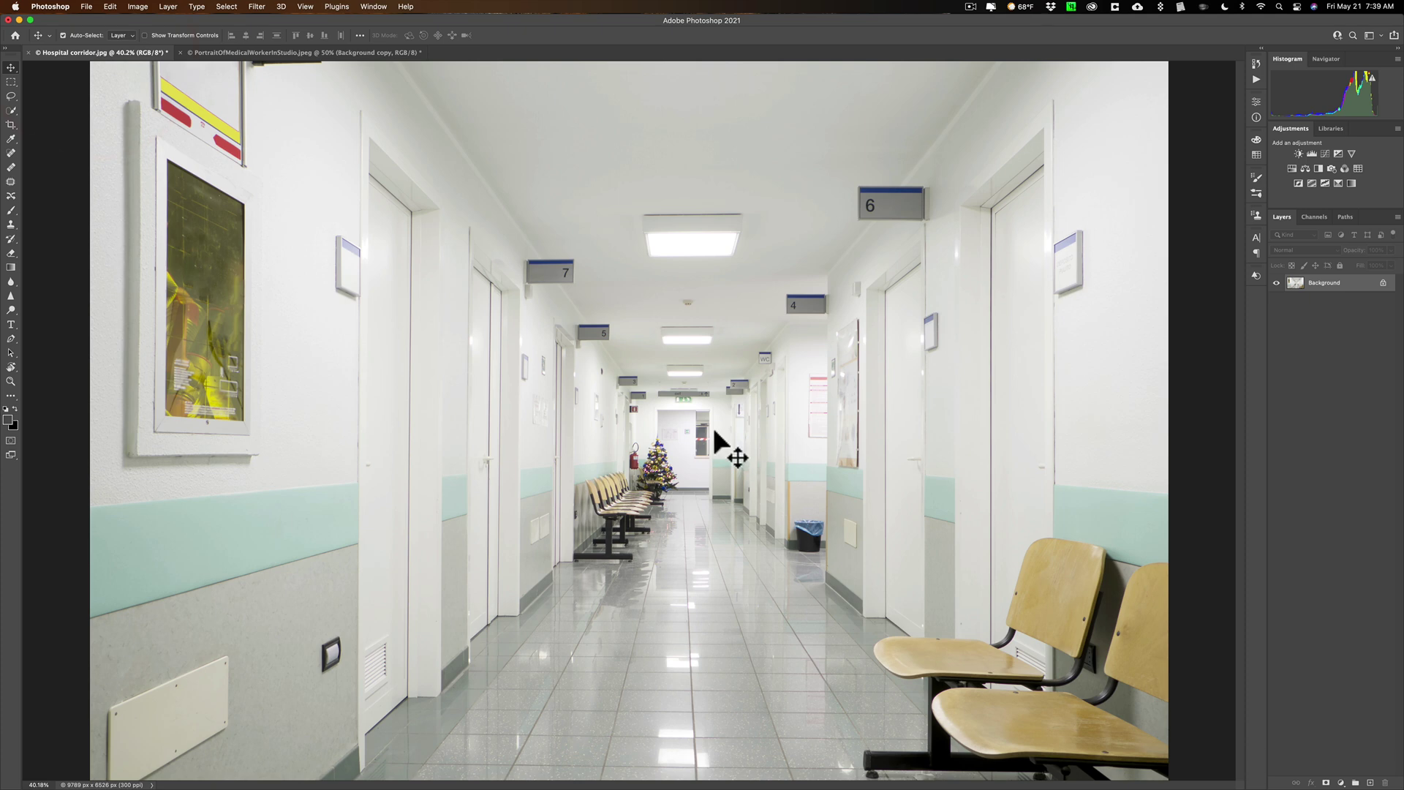
Paste the medical worker into the corridor photo and drag her lower in the hallway.
key(super)
key(super+v)
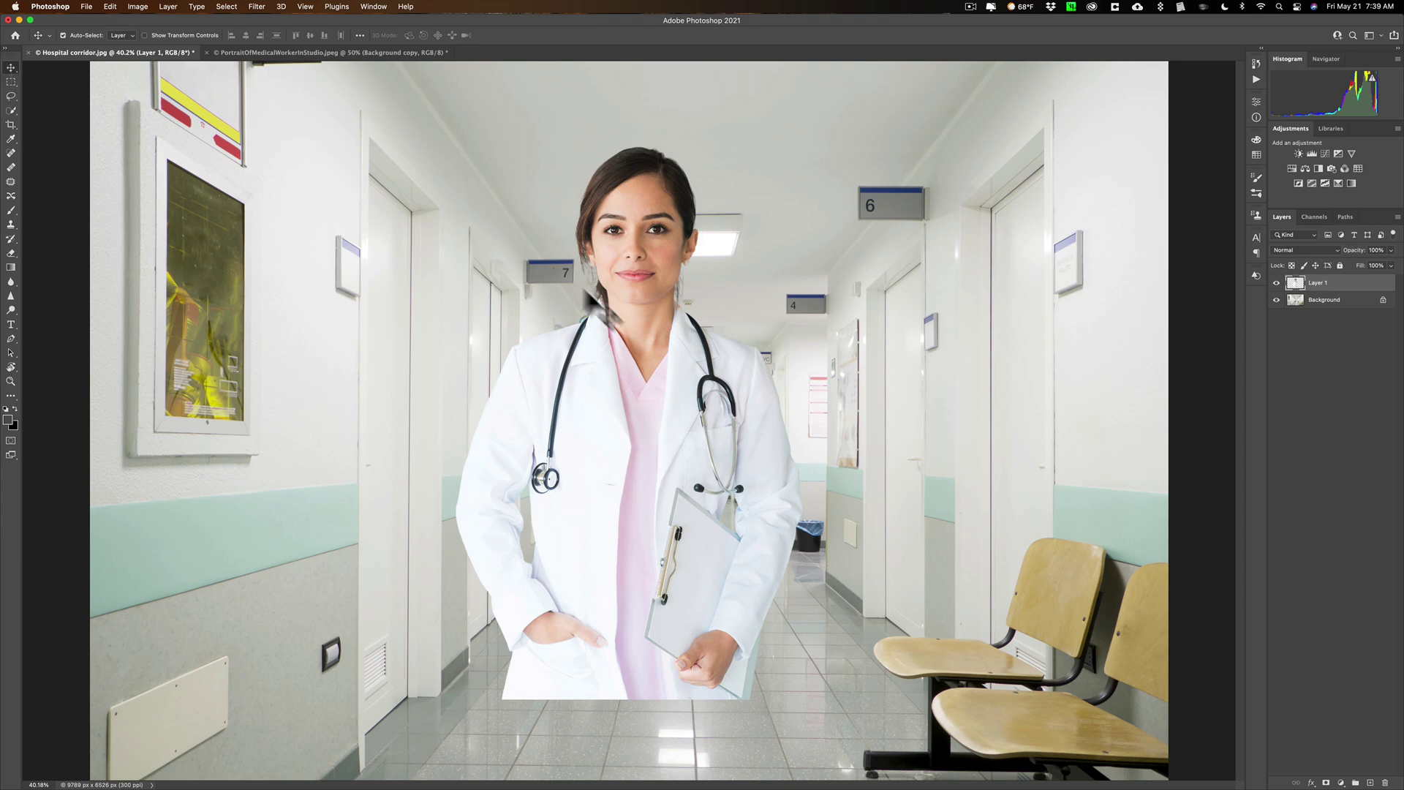
drag(665, 373, 664, 429)
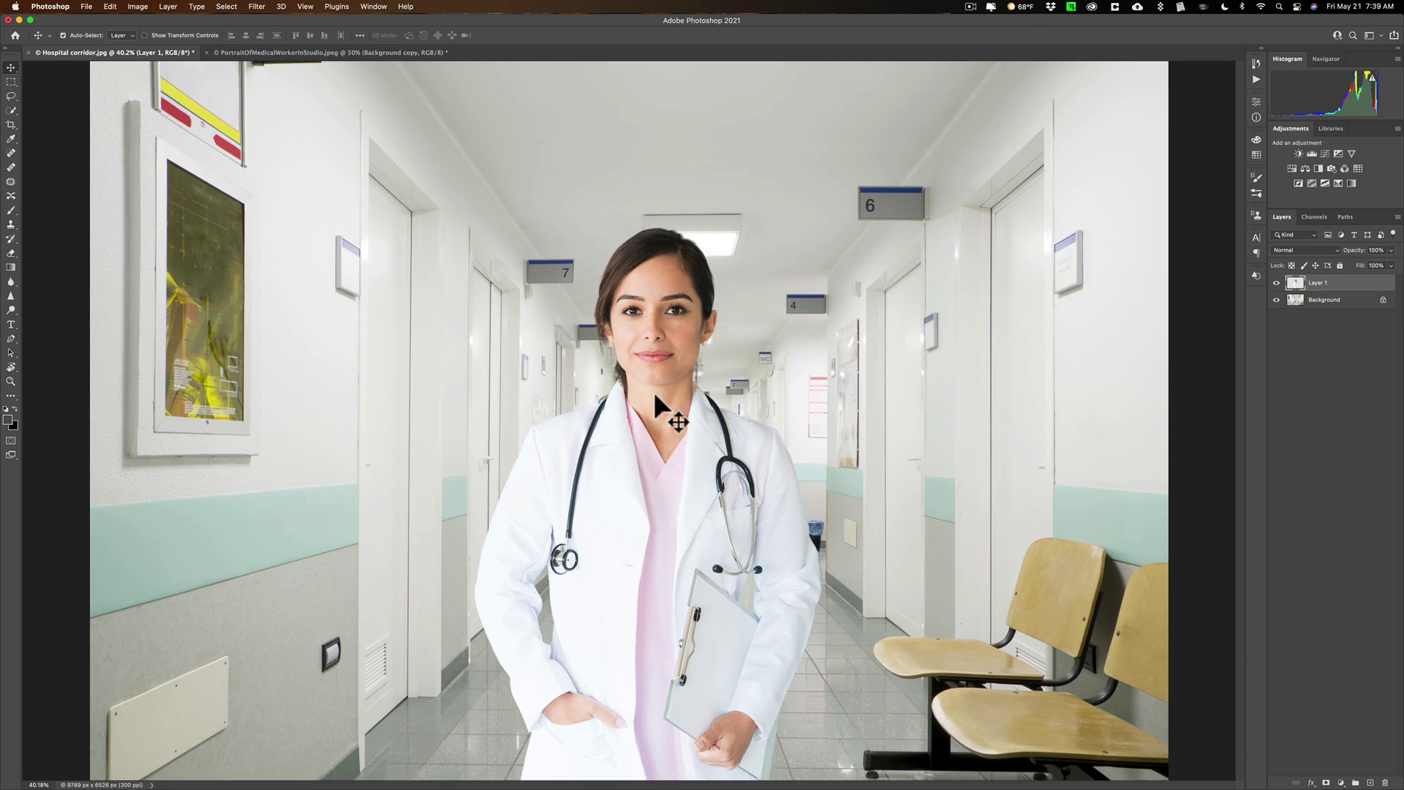
Scale the medical worker up to about 127%, nudge her slightly right, and commit the transform.
key(super)
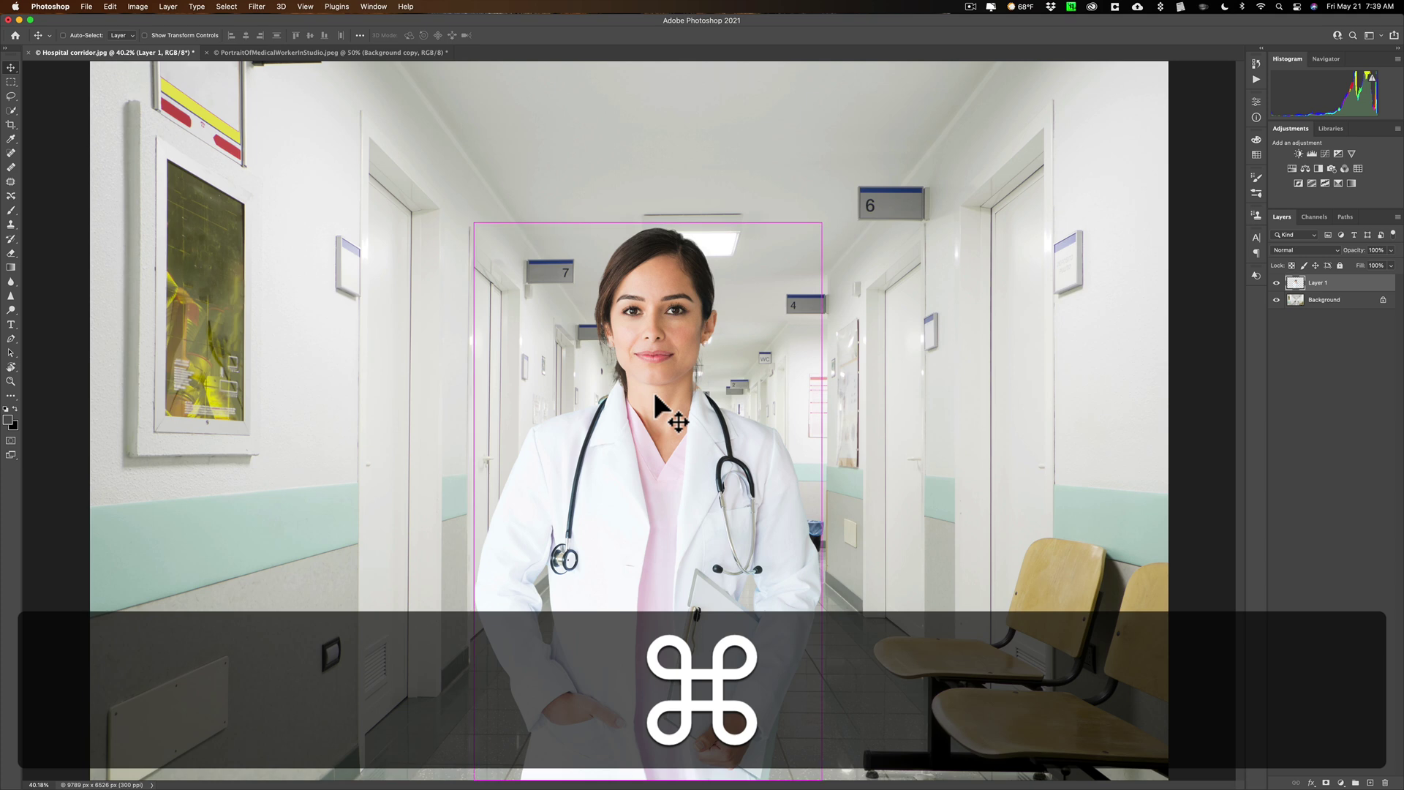
key(super+t)
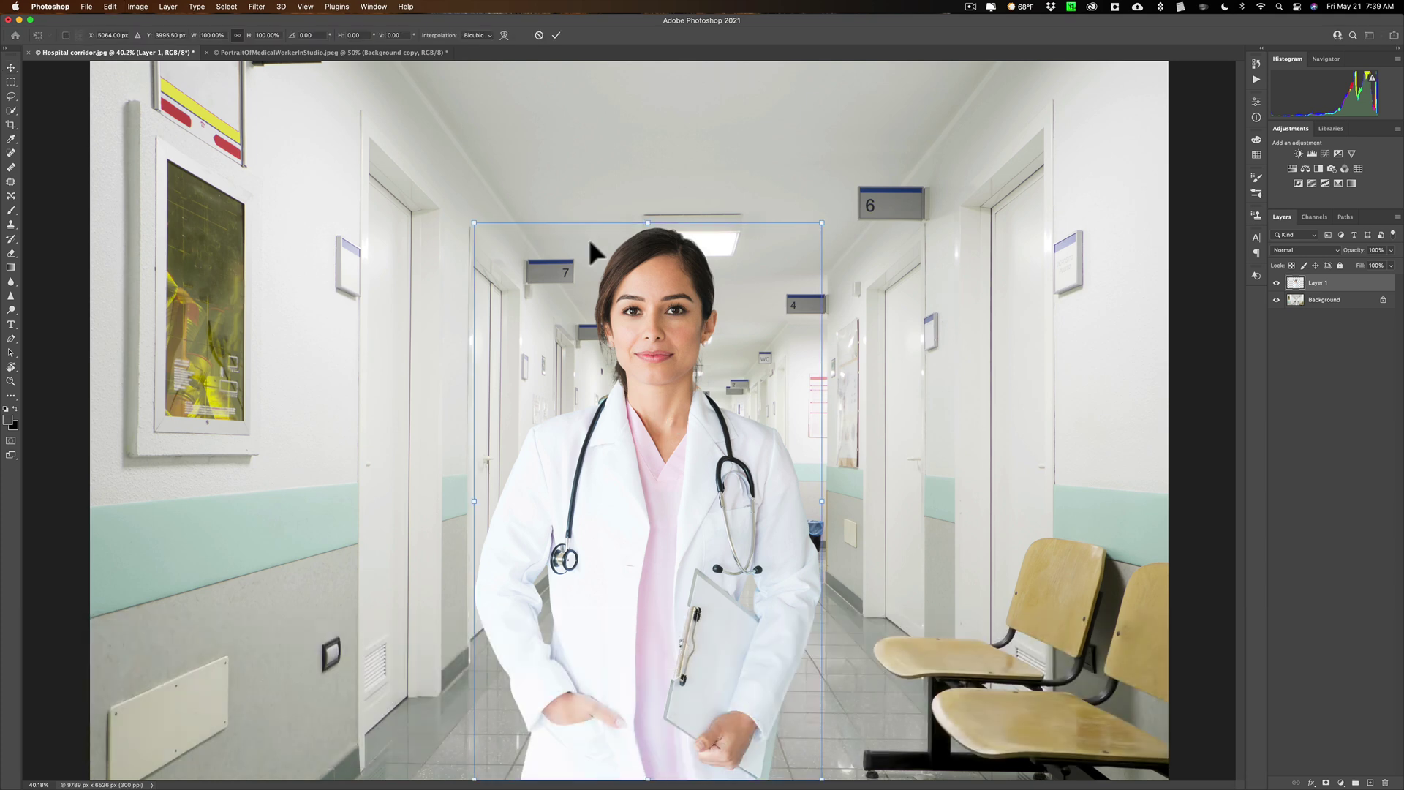
drag(648, 223, 626, 65)
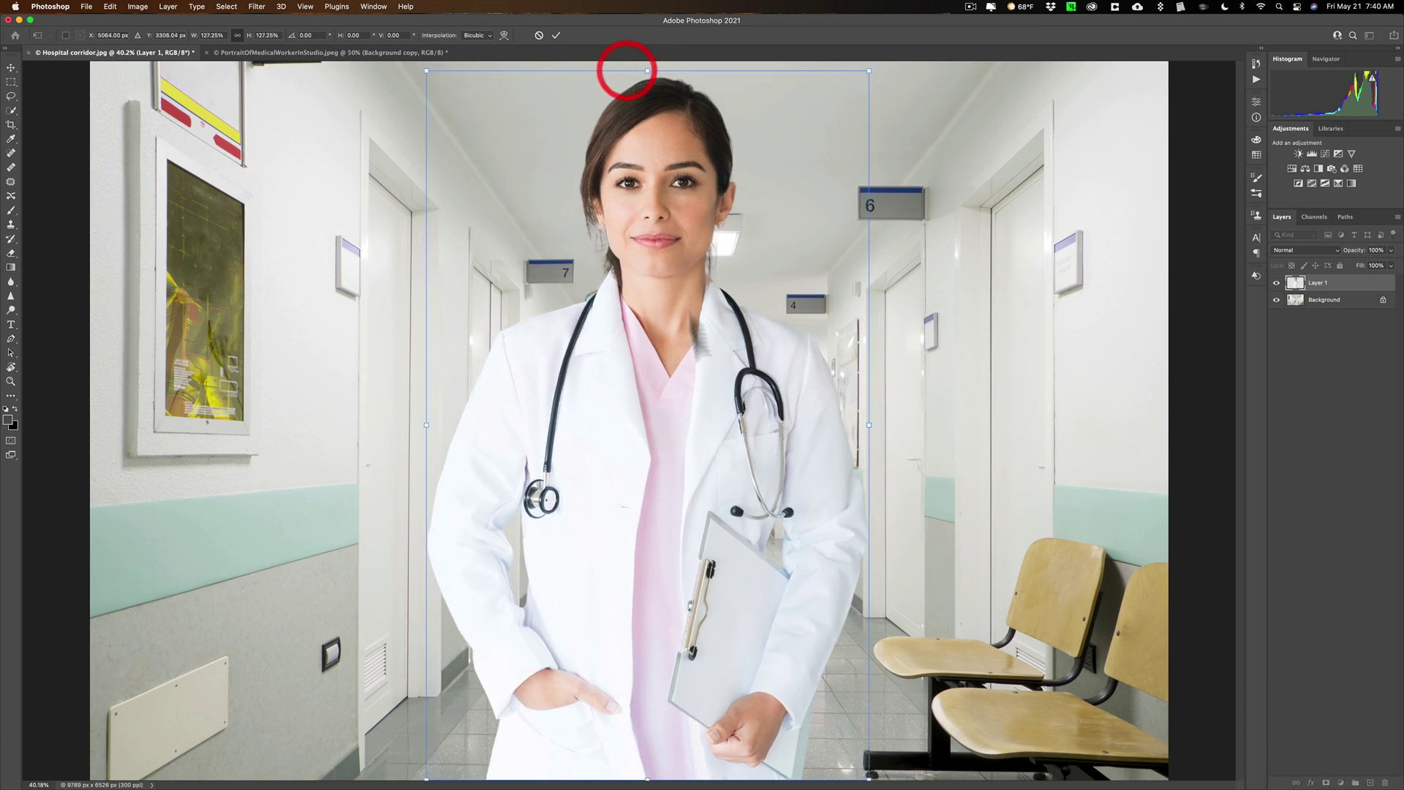
drag(686, 386, 701, 388)
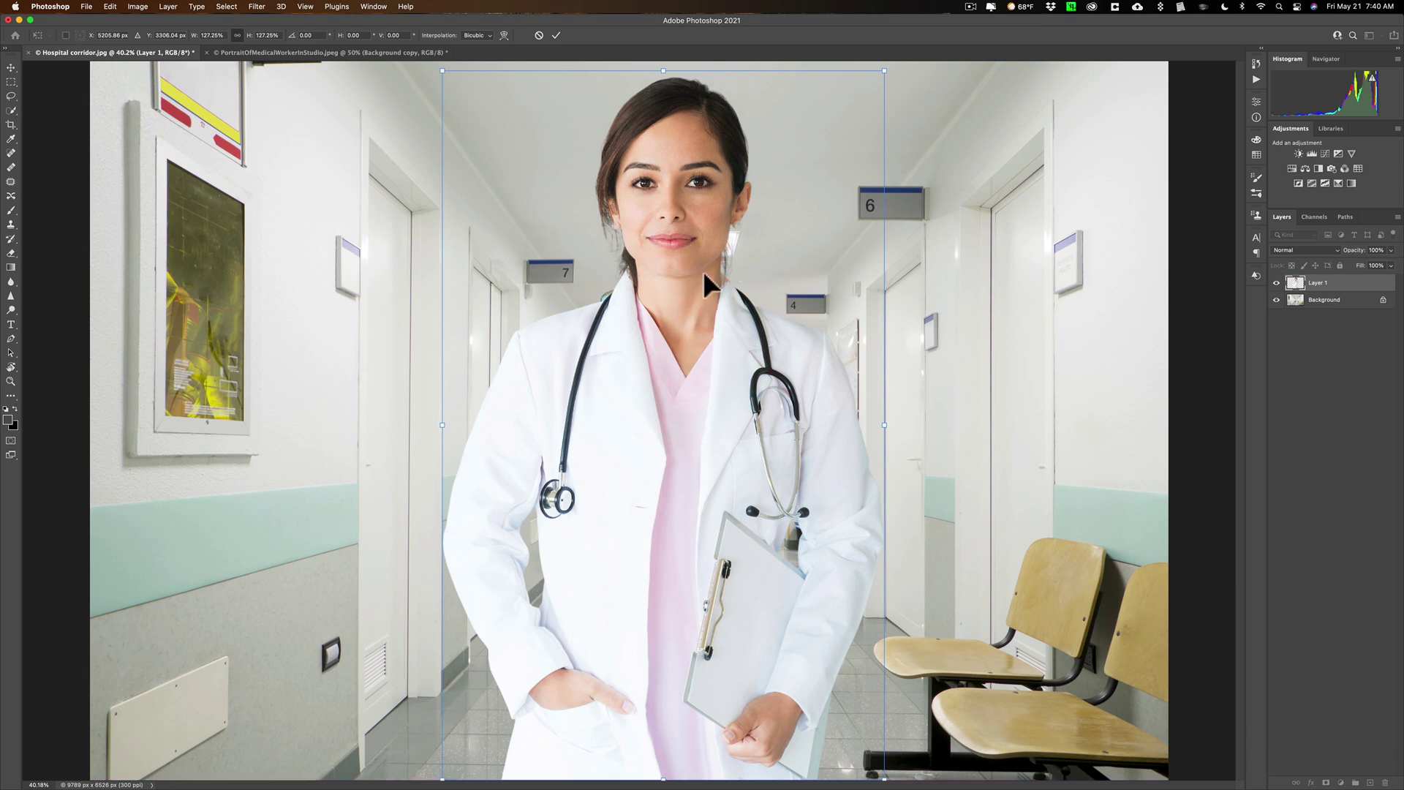
click(555, 35)
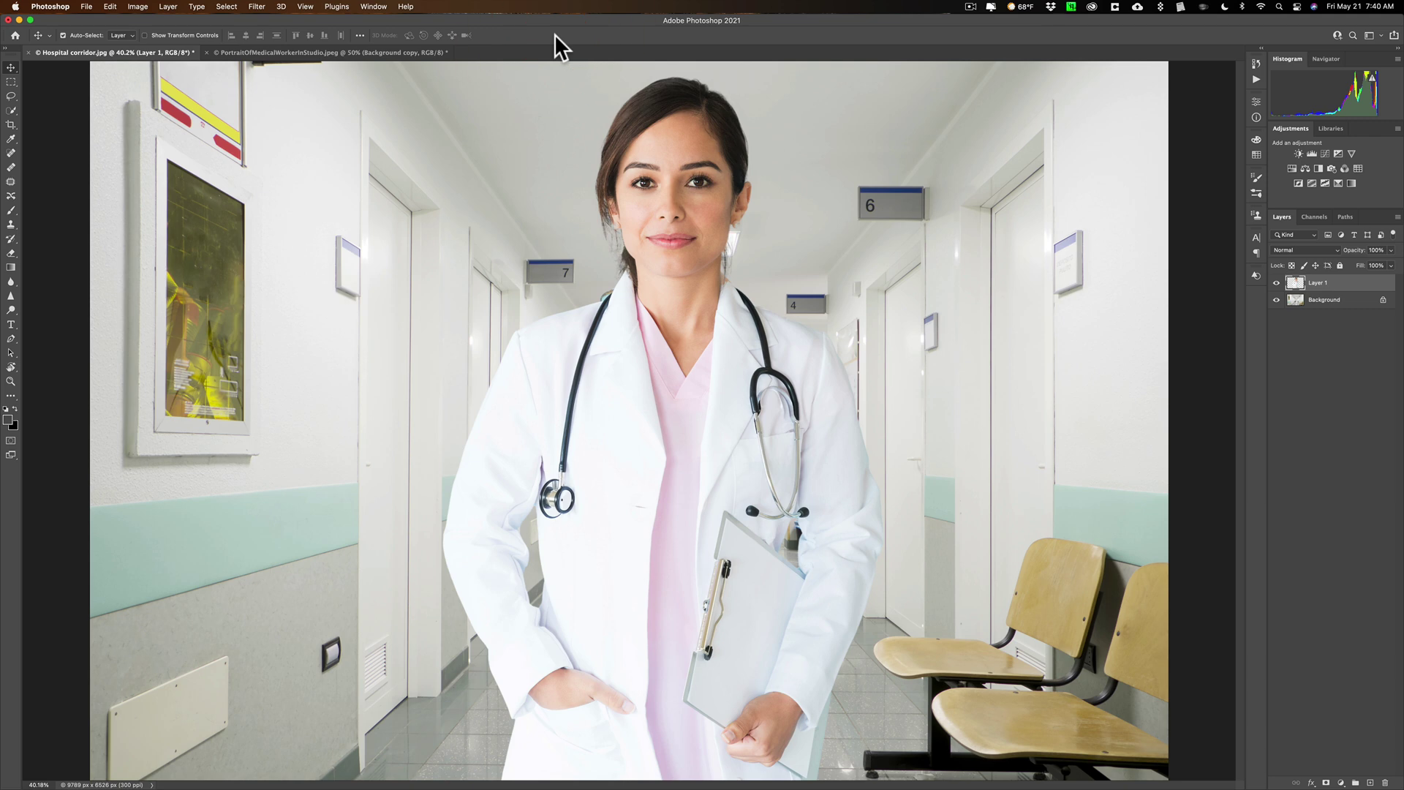